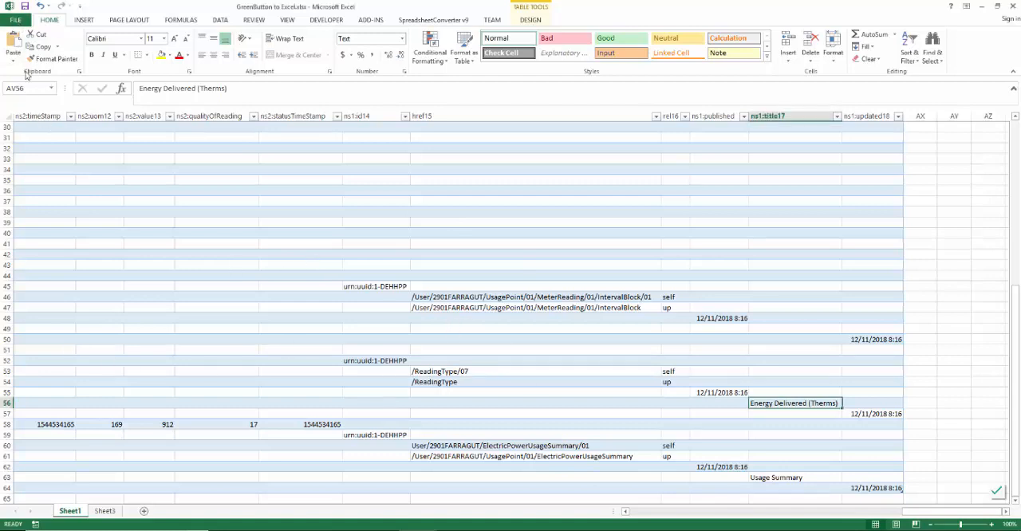
Step: Create a new blank workbook
{"action": "left_click", "coordinate": [14, 20]}
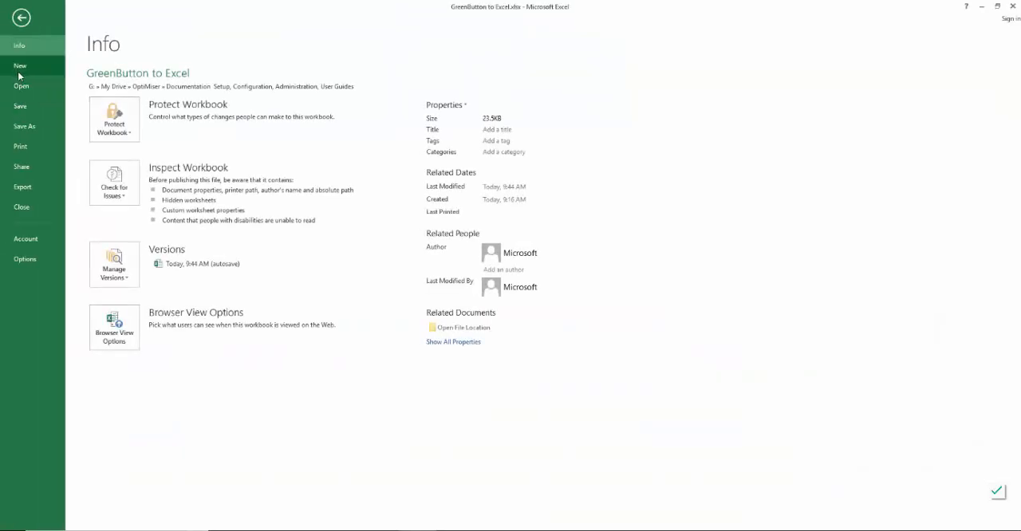
{"action": "left_click", "coordinate": [21, 67]}
{"action": "left_click", "coordinate": [149, 177]}
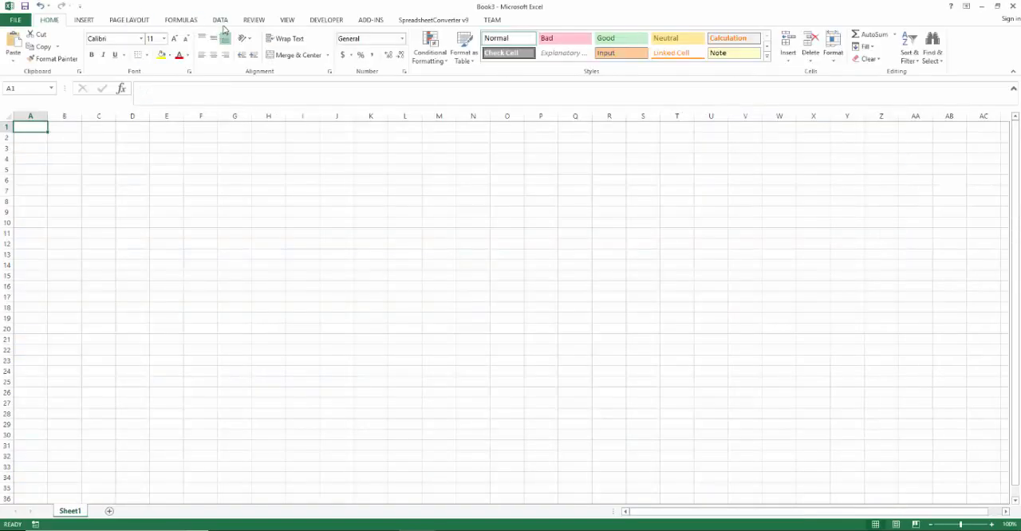
Step: Import the XML file from the Downloads folder as an XML table in the existing worksheet at A1, accepting schema creation from the source data
{"action": "left_click", "coordinate": [221, 20]}
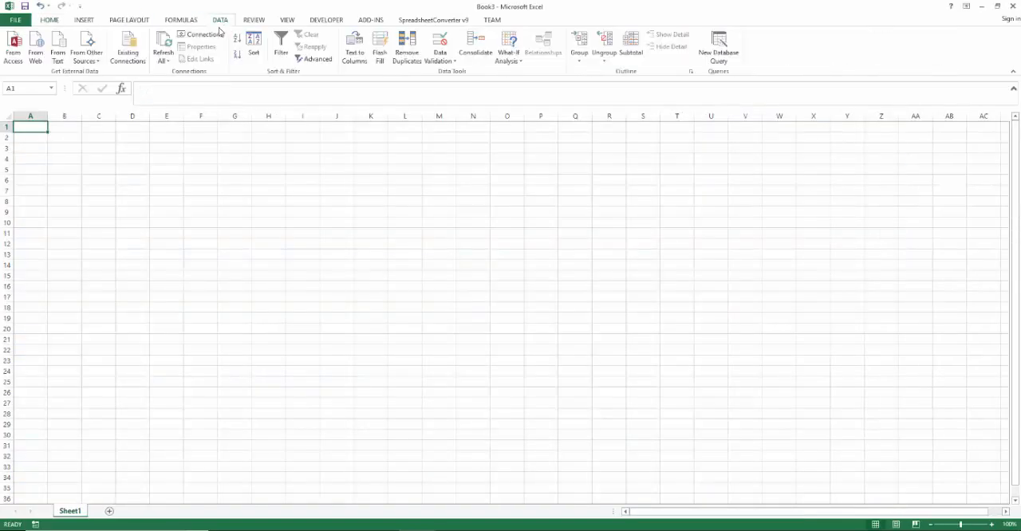
{"action": "left_click", "coordinate": [86, 53]}
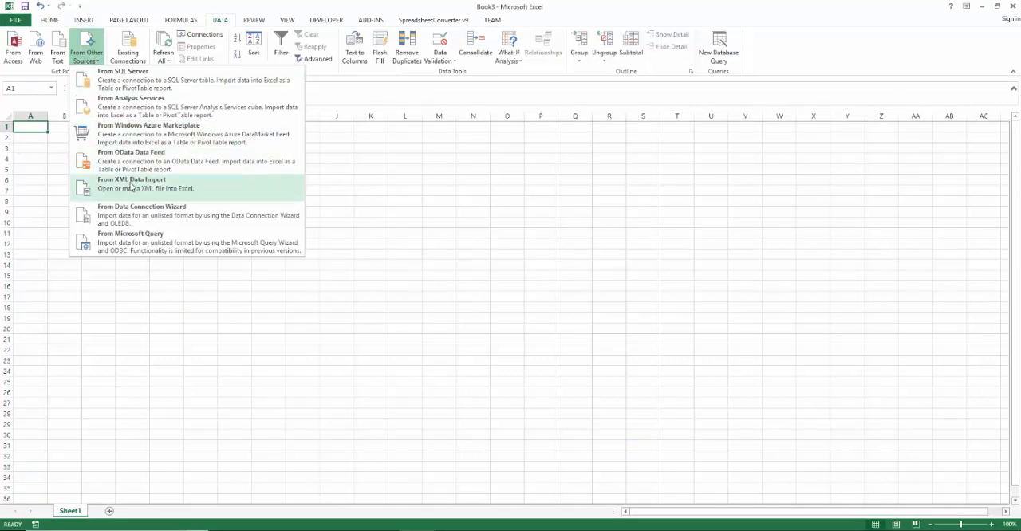
{"action": "left_click", "coordinate": [132, 185]}
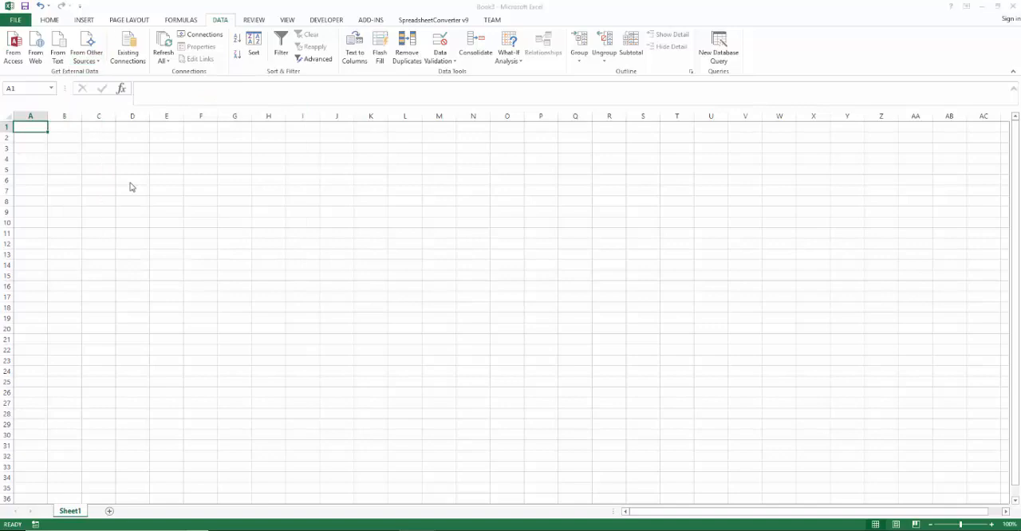
{"action": "left_click", "coordinate": [48, 130]}
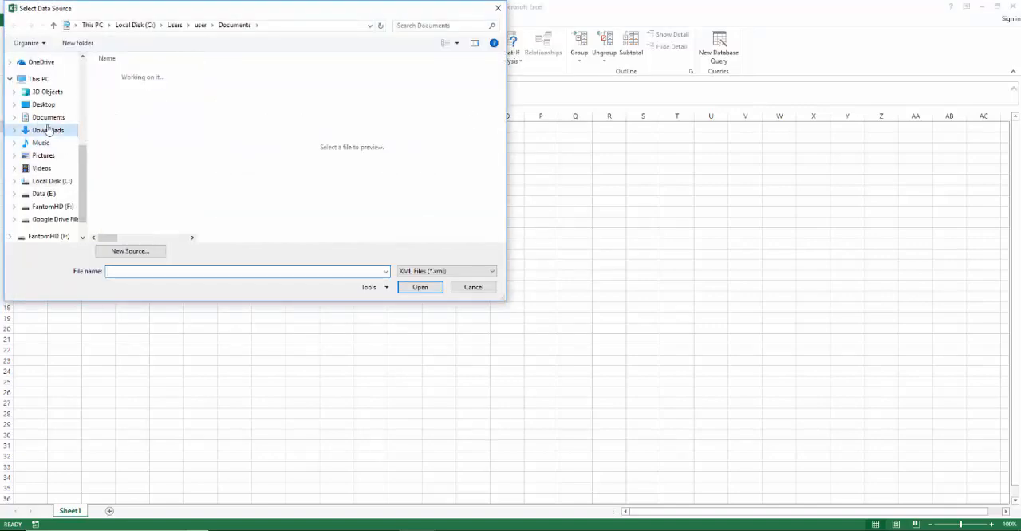
{"action": "double_click", "coordinate": [150, 75]}
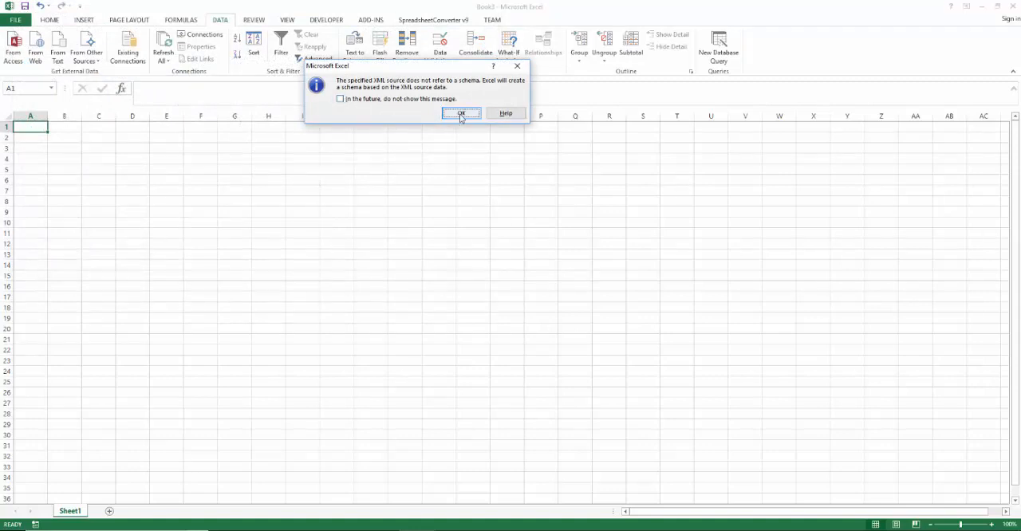
{"action": "left_click", "coordinate": [461, 113]}
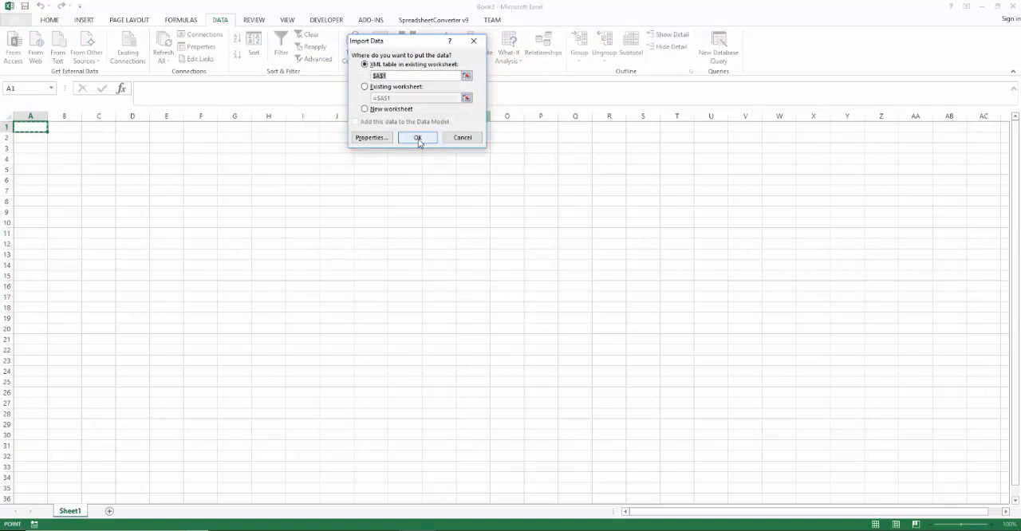
{"action": "left_click", "coordinate": [417, 139]}
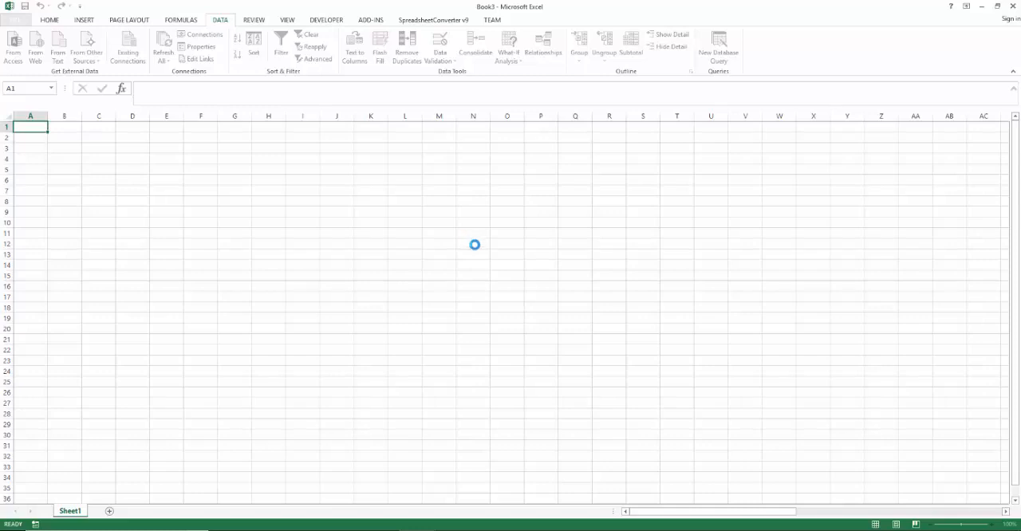
{"action": "mouse_move", "coordinate": [417, 530]}
{"action": "left_click", "coordinate": [451, 503]}
{"action": "left_click", "coordinate": [417, 530]}
{"action": "left_click", "coordinate": [373, 507]}
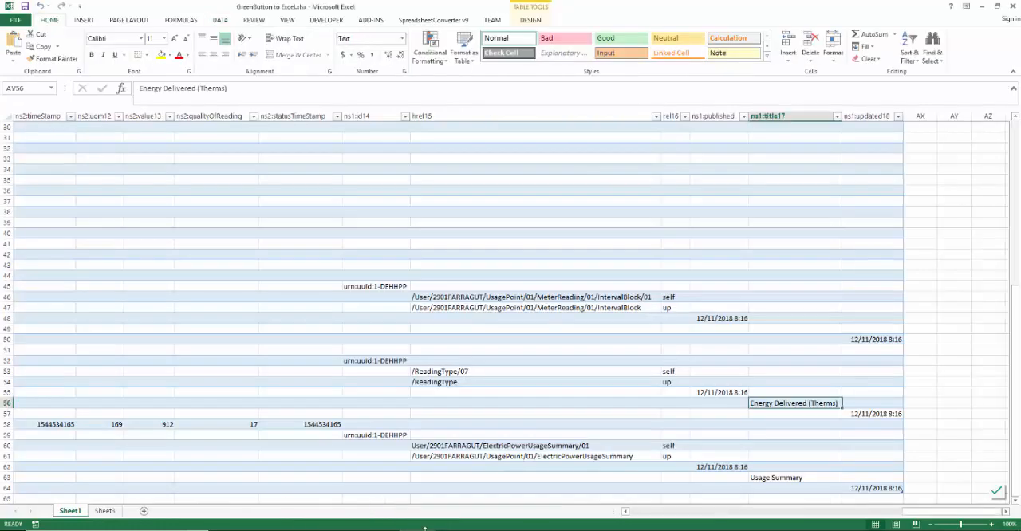
{"action": "left_click", "coordinate": [417, 530]}
{"action": "left_click", "coordinate": [458, 492]}
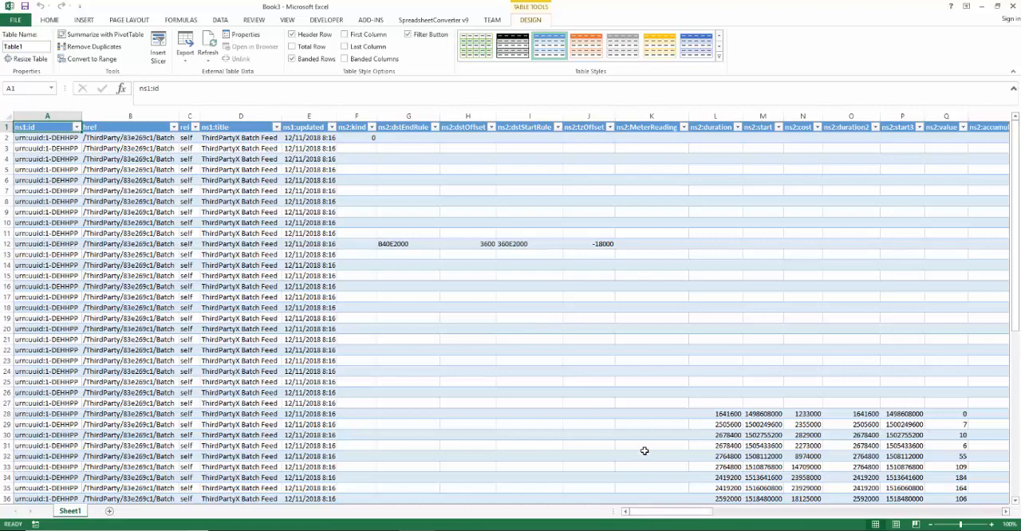
Step: Copy the readings in L28:Q44 of the imported table and paste them into a new worksheet at A1
{"action": "scroll", "coordinate": [644, 451], "scroll_direction": "down", "scroll_amount": 3}
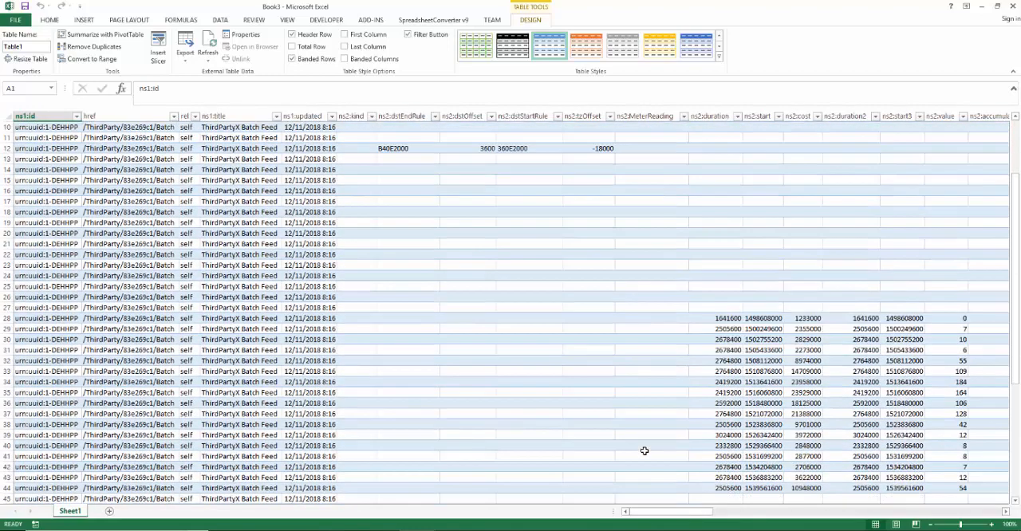
{"action": "scroll", "coordinate": [645, 451], "scroll_direction": "down", "scroll_amount": 1}
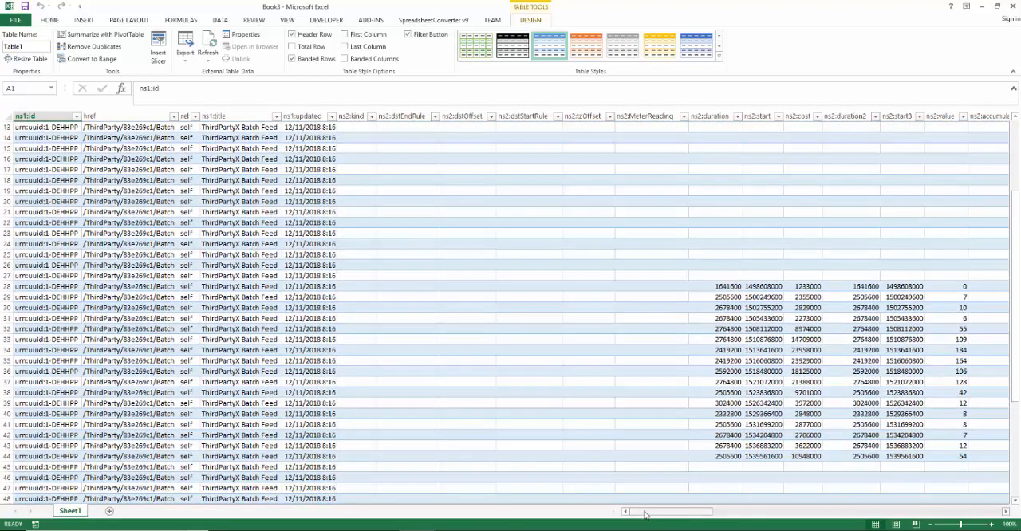
{"action": "left_click_drag", "start_coordinate": [646, 515], "coordinate": [664, 517]}
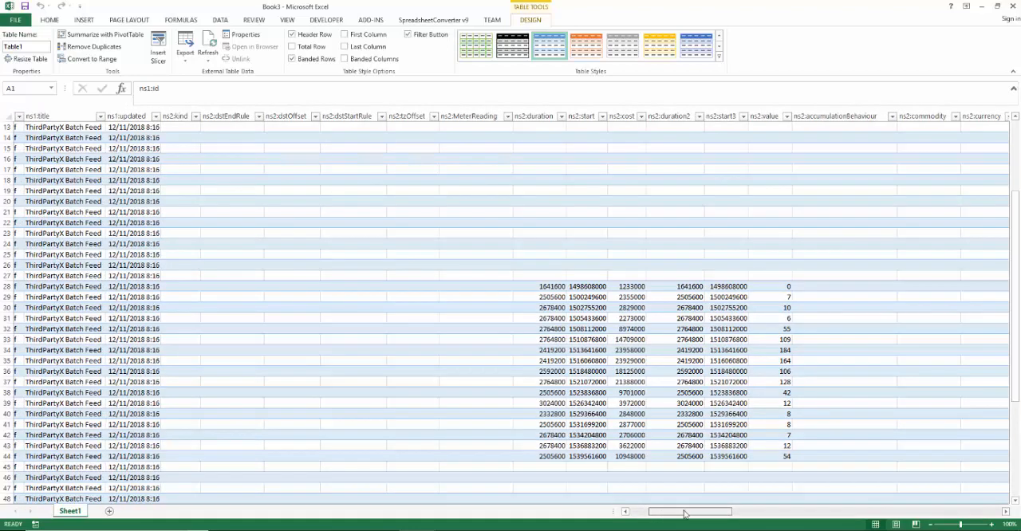
{"action": "left_click_drag", "start_coordinate": [684, 515], "coordinate": [711, 515]}
{"action": "scroll", "coordinate": [563, 415], "scroll_direction": "down", "scroll_amount": 2}
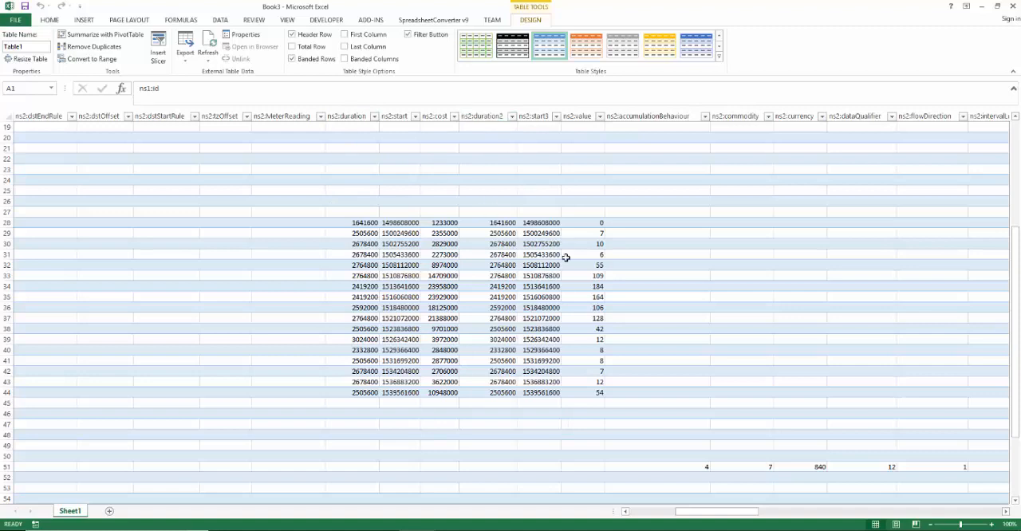
{"action": "left_click", "coordinate": [364, 223]}
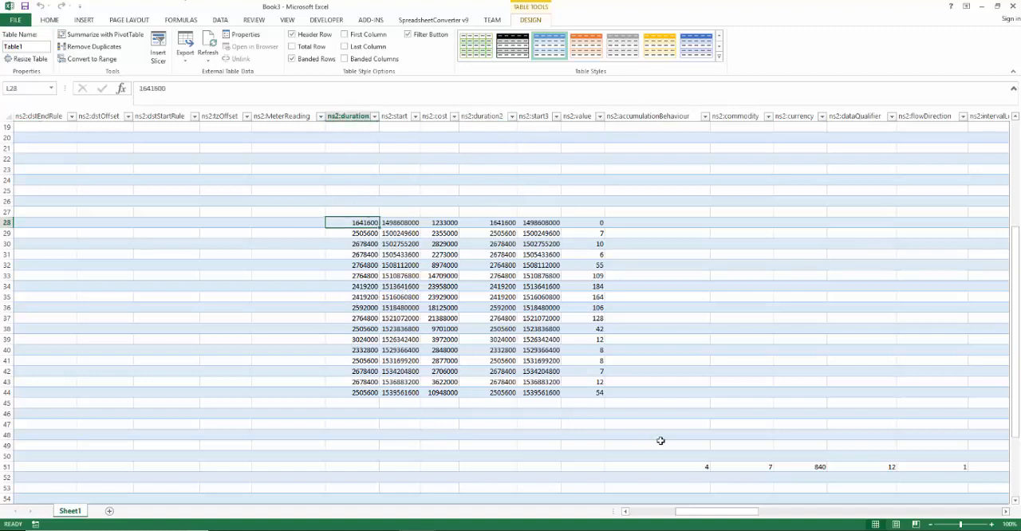
{"action": "left_click", "coordinate": [597, 391], "text": "shift"}
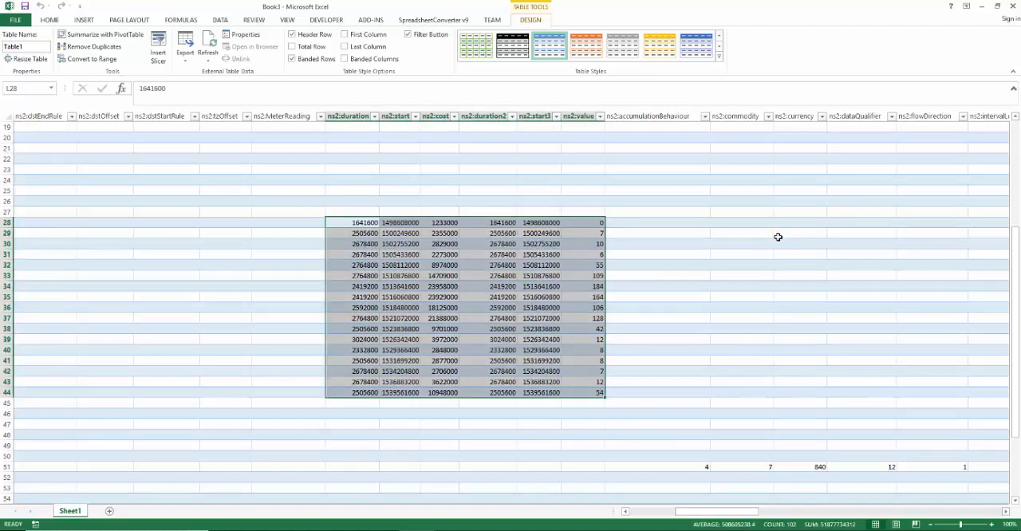
{"action": "key", "text": "ctrl+c"}
{"action": "left_click", "coordinate": [612, 403]}
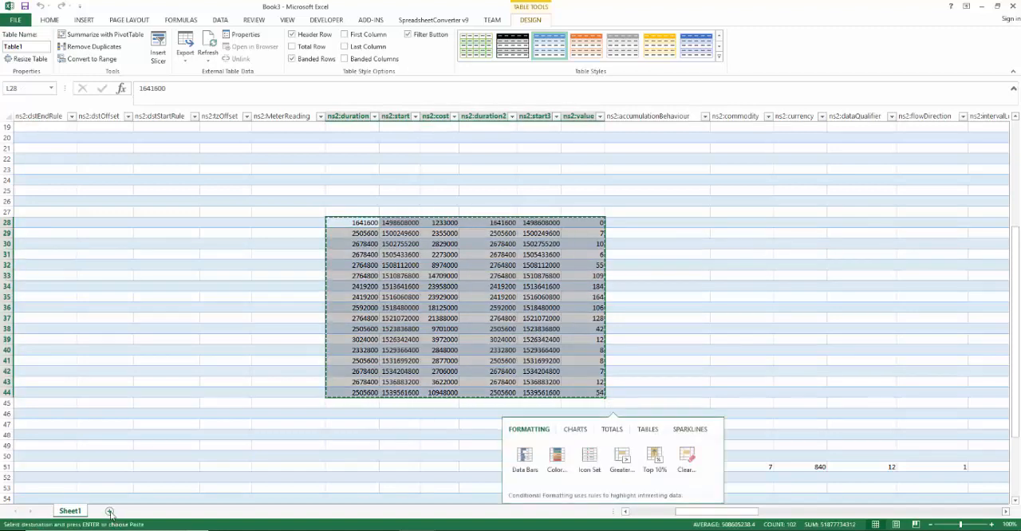
{"action": "left_click", "coordinate": [109, 511]}
{"action": "key", "text": "ctrl+v"}
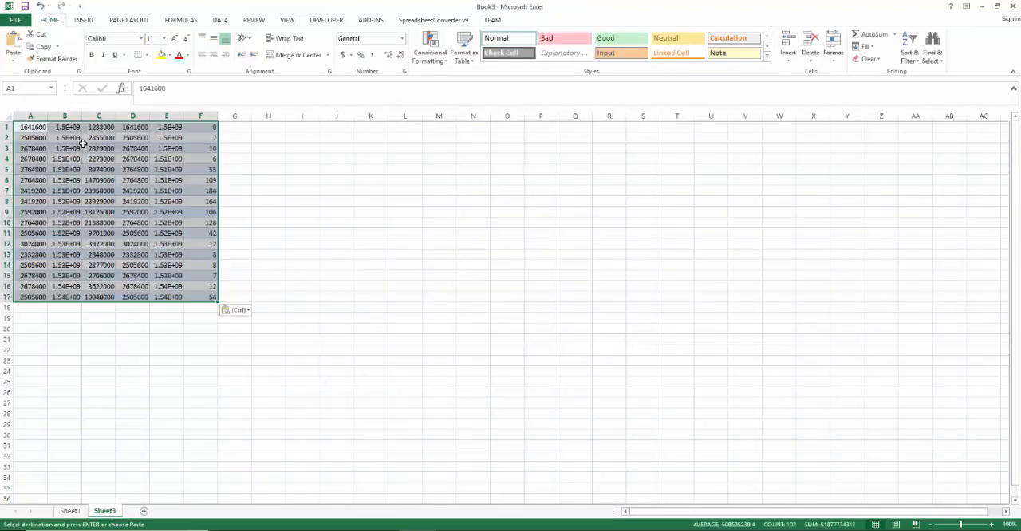
Step: Return to Sheet1 and try to select the headings from ns2:duration through ns2:value
{"action": "left_click", "coordinate": [69, 510]}
{"action": "left_click", "coordinate": [375, 116]}
{"action": "left_click_drag", "start_coordinate": [375, 115], "coordinate": [477, 112]}
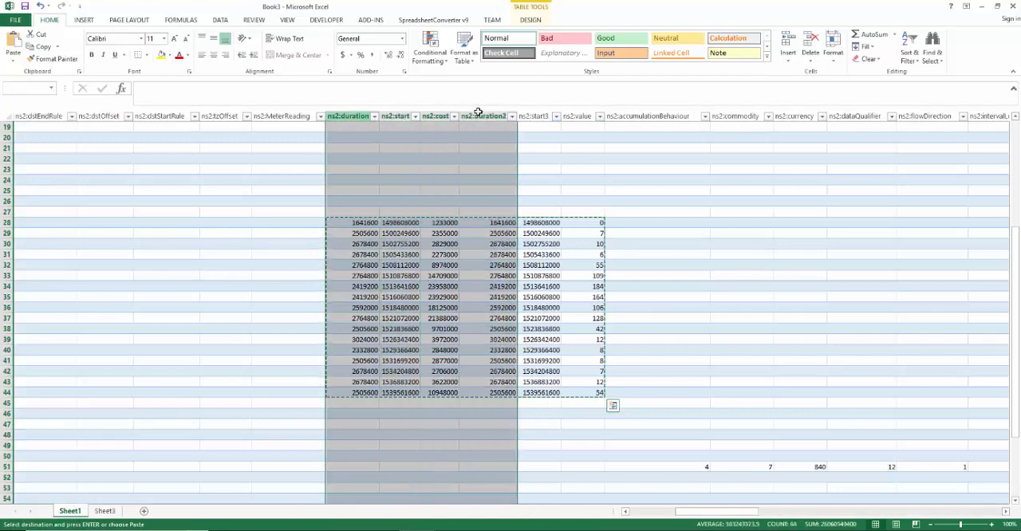
{"action": "left_click", "coordinate": [477, 112]}
{"action": "left_click", "coordinate": [347, 114]}
{"action": "left_click", "coordinate": [351, 104]}
{"action": "key", "text": "Escape"}
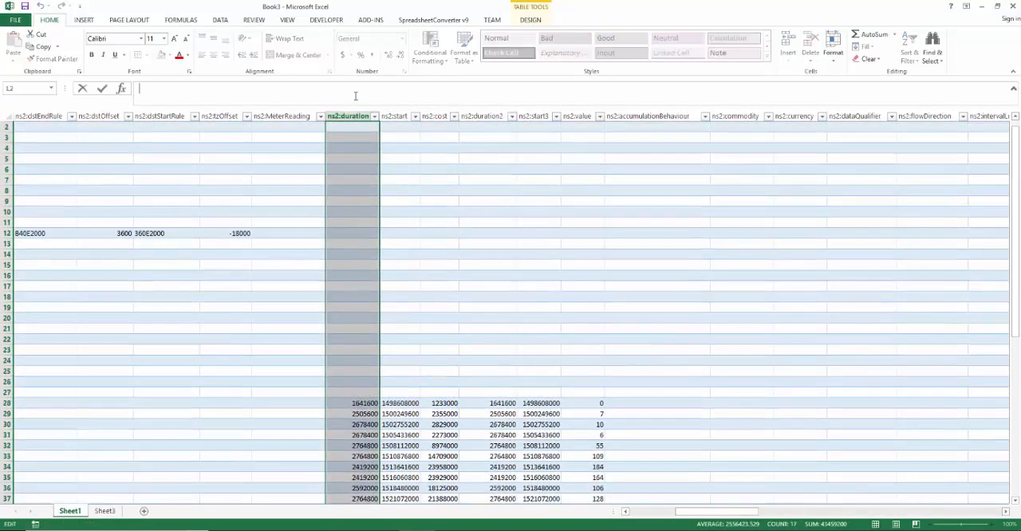
{"action": "left_click", "coordinate": [424, 131]}
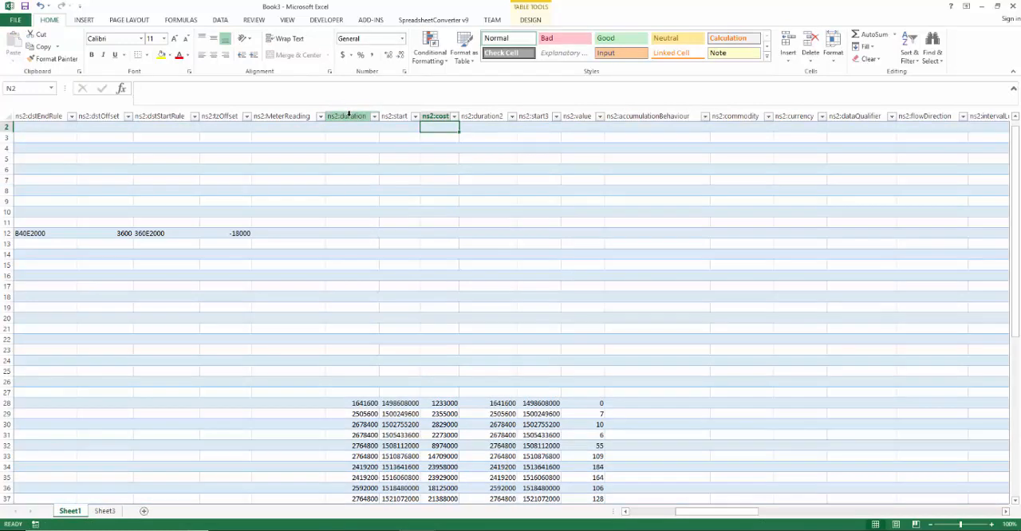
{"action": "left_click", "coordinate": [577, 114]}
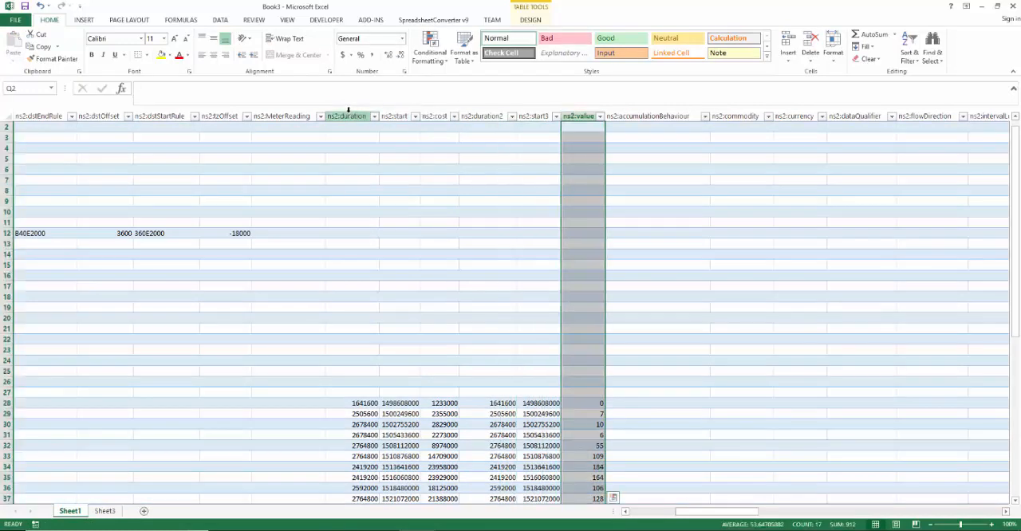
{"action": "left_click", "coordinate": [349, 115], "text": "shift"}
{"action": "scroll", "coordinate": [455, 287], "scroll_direction": "down", "scroll_amount": 2}
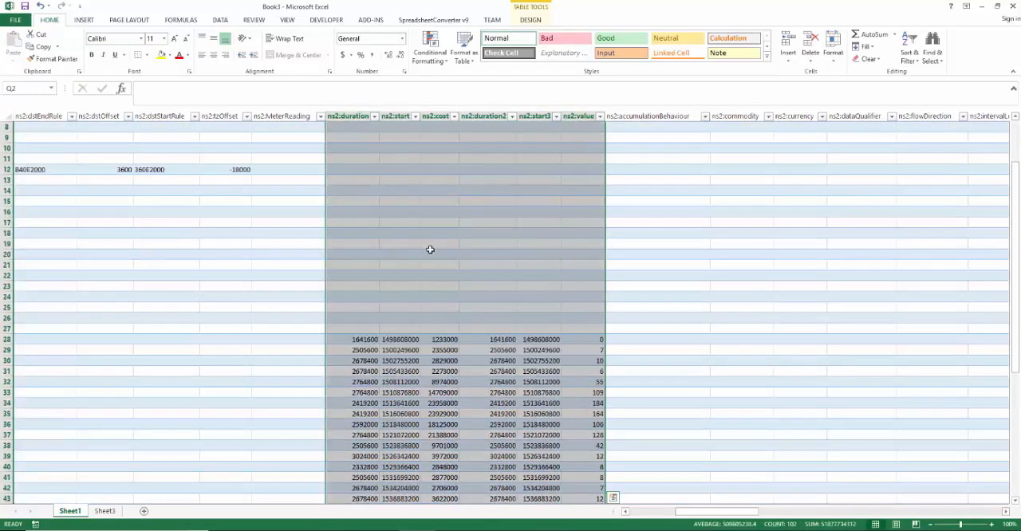
{"action": "left_click", "coordinate": [431, 234]}
{"action": "left_click", "coordinate": [347, 116]}
{"action": "left_click", "coordinate": [399, 150]}
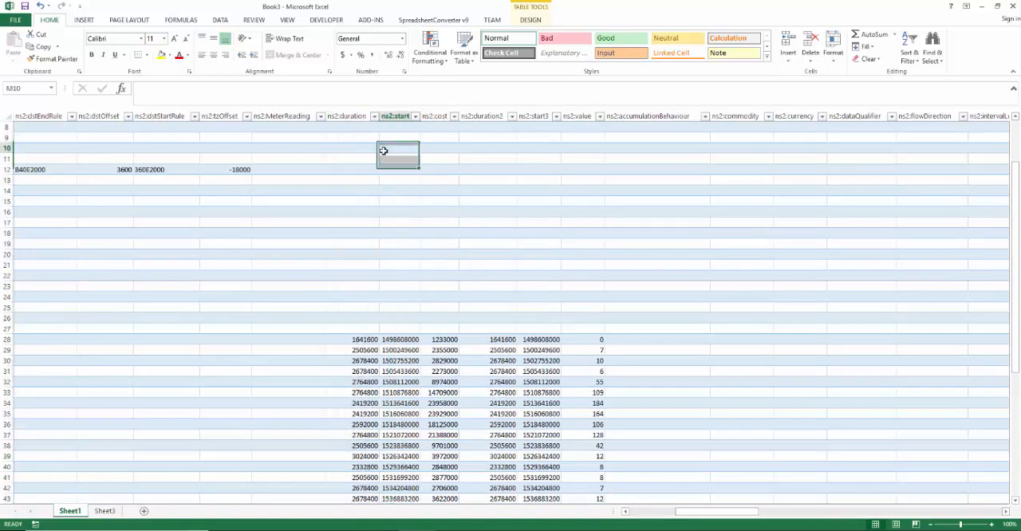
Step: Copy the header cells L1:Q1, from ns2:duration to ns2:value, on Sheet1
{"action": "scroll", "coordinate": [404, 266], "scroll_direction": "up", "scroll_amount": 3}
{"action": "left_click", "coordinate": [347, 130]}
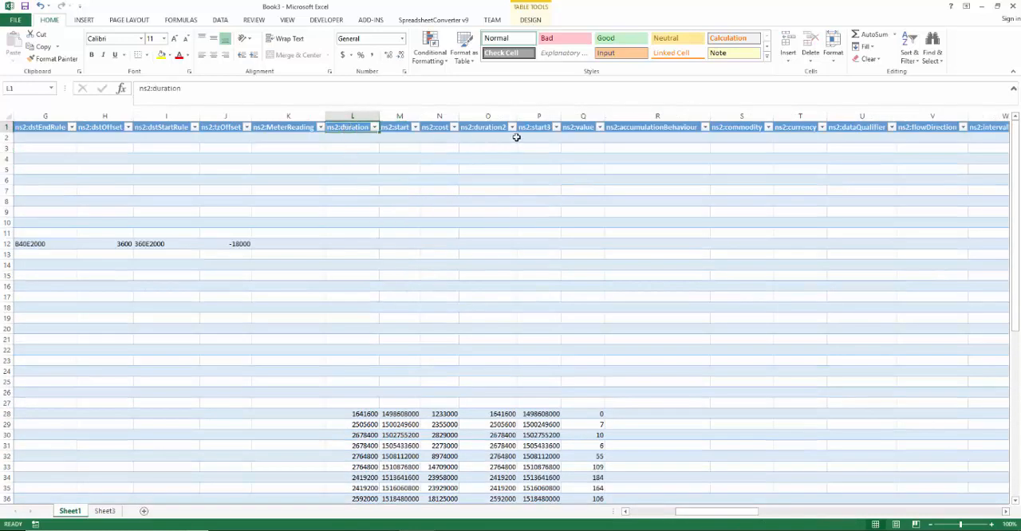
{"action": "left_click", "coordinate": [575, 144], "text": "shift"}
{"action": "left_click", "coordinate": [585, 130], "text": "shift"}
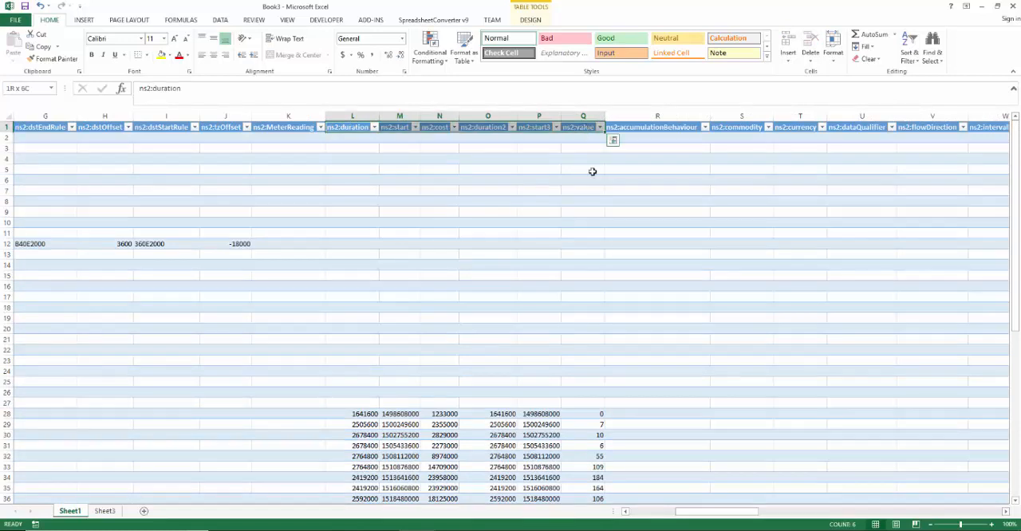
{"action": "key", "text": "ctrl+c"}
Step: Insert the copied headers above the readings on Sheet3 at A1, shifting the existing cells down
{"action": "left_click", "coordinate": [105, 511]}
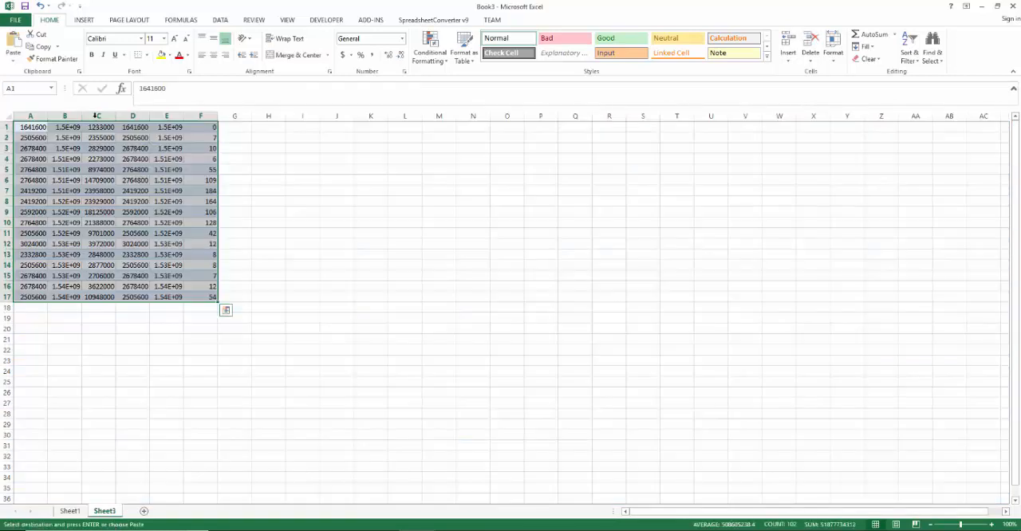
{"action": "left_click", "coordinate": [25, 128]}
{"action": "right_click", "coordinate": [25, 129]}
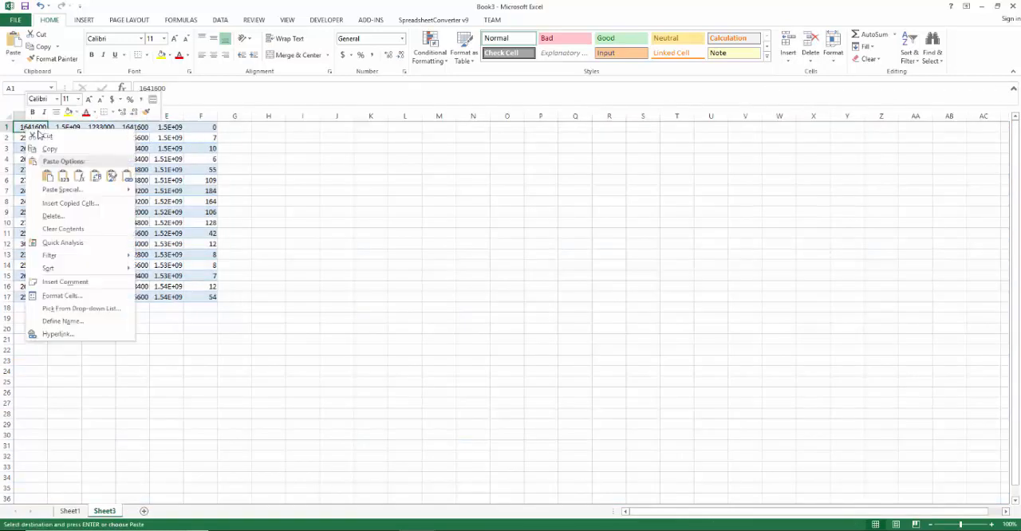
{"action": "left_click", "coordinate": [70, 201]}
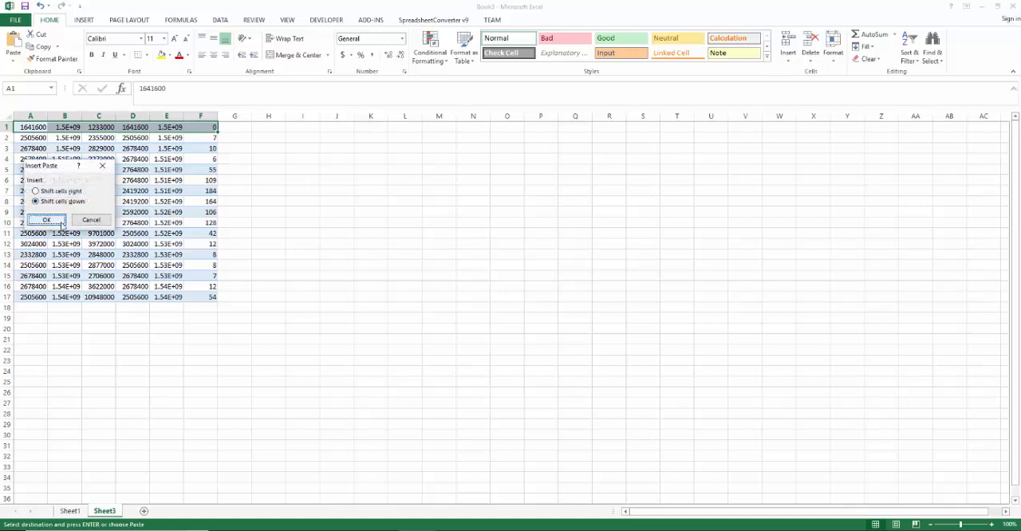
{"action": "left_click", "coordinate": [47, 223]}
{"action": "left_click", "coordinate": [327, 256]}
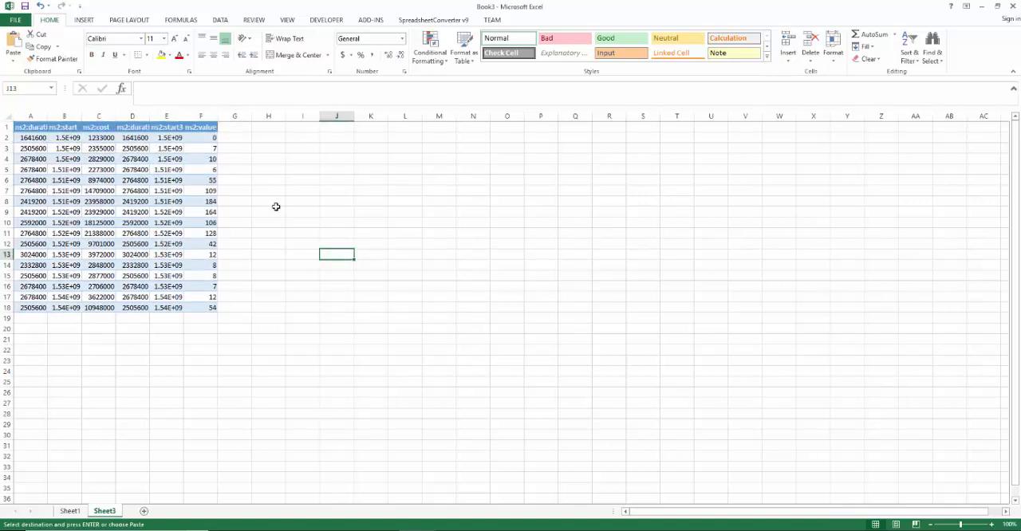
Step: Switch to the GreenButton to Excel workbook and select the ns2:duration column on Sheet3
{"action": "mouse_move", "coordinate": [399, 527]}
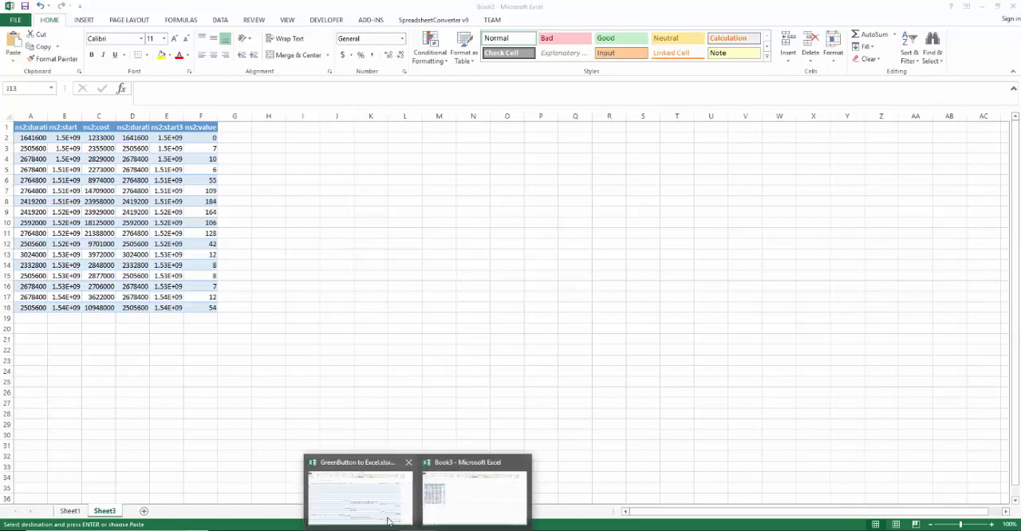
{"action": "left_click", "coordinate": [360, 489]}
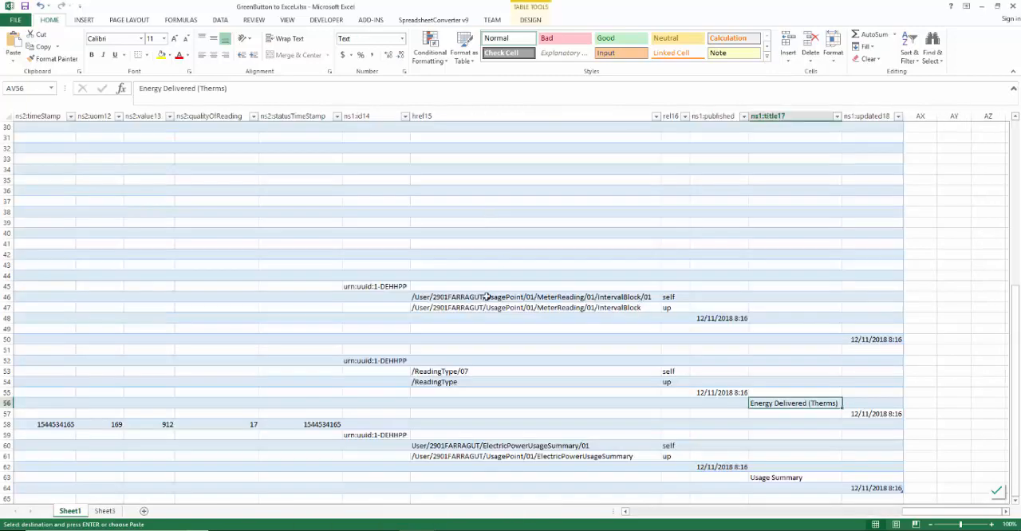
{"action": "left_click", "coordinate": [104, 510]}
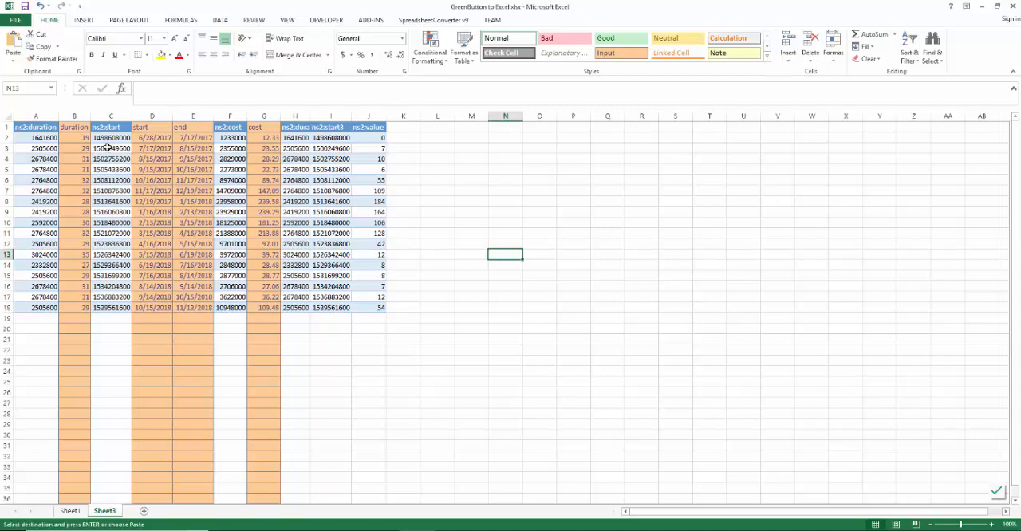
{"action": "left_click", "coordinate": [43, 115]}
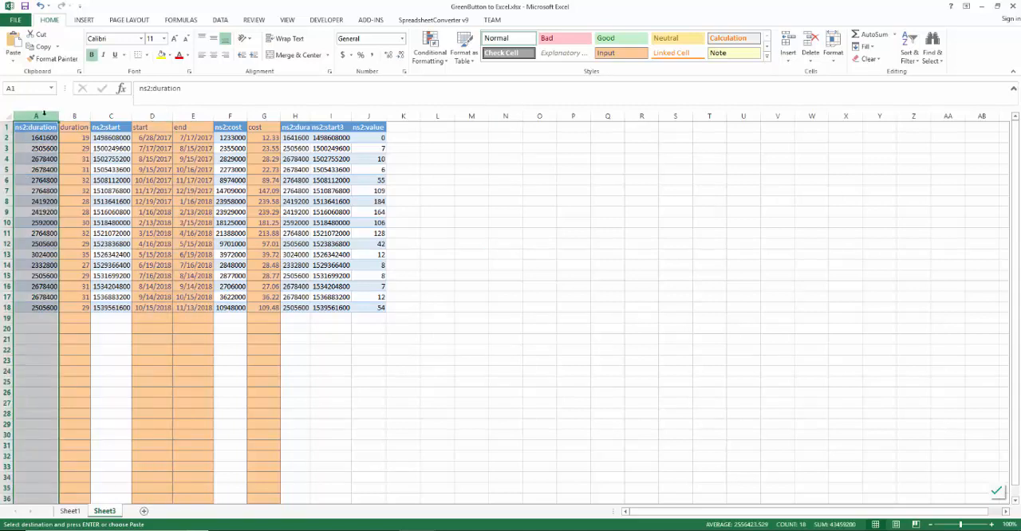
Step: Examine the formulas that convert ns2:duration from seconds to days in the duration column of Sheet3
{"action": "right_click", "coordinate": [44, 114]}
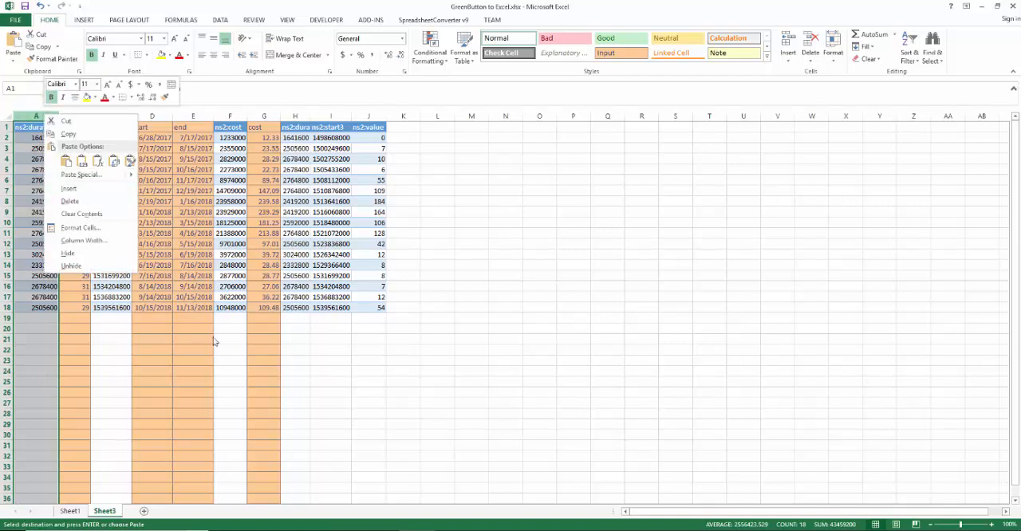
{"action": "key", "text": "Escape"}
{"action": "left_click", "coordinate": [78, 169]}
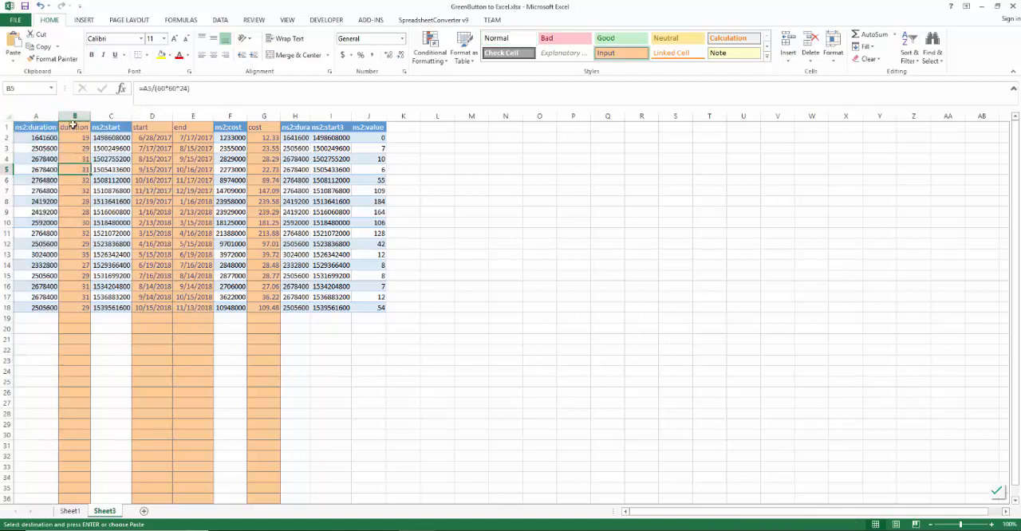
{"action": "left_click", "coordinate": [76, 139]}
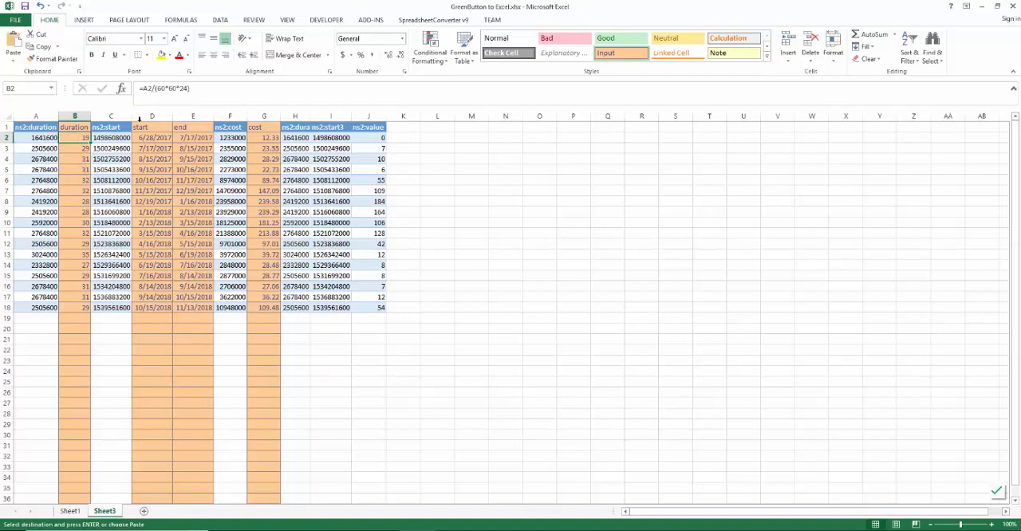
{"action": "key", "text": "Escape"}
{"action": "left_click", "coordinate": [81, 149]}
{"action": "left_click", "coordinate": [83, 184]}
{"action": "left_click", "coordinate": [80, 223]}
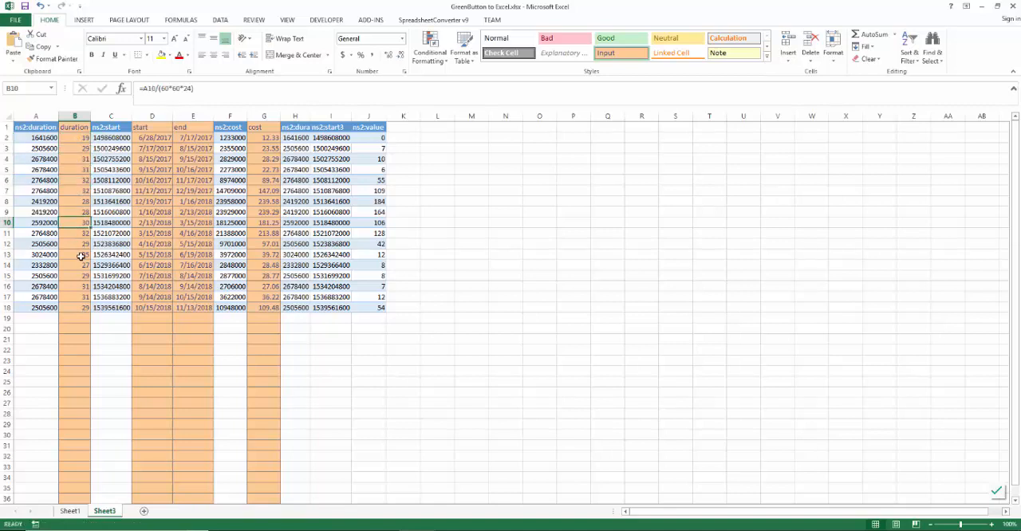
{"action": "left_click", "coordinate": [80, 256]}
{"action": "left_click", "coordinate": [81, 286]}
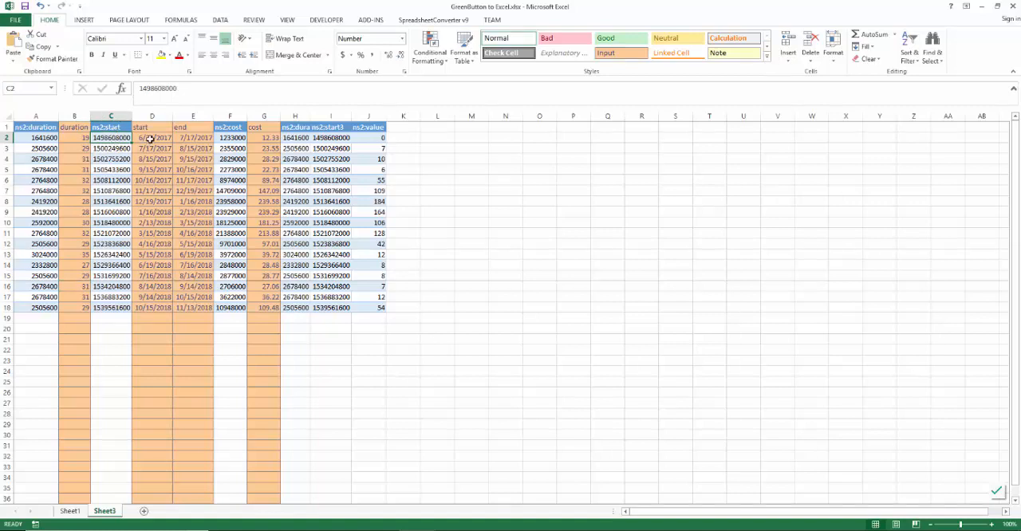
Step: Format the start dates in D2:D18 with the Date category's short numeric type for English (United States)
{"action": "left_click", "coordinate": [150, 139]}
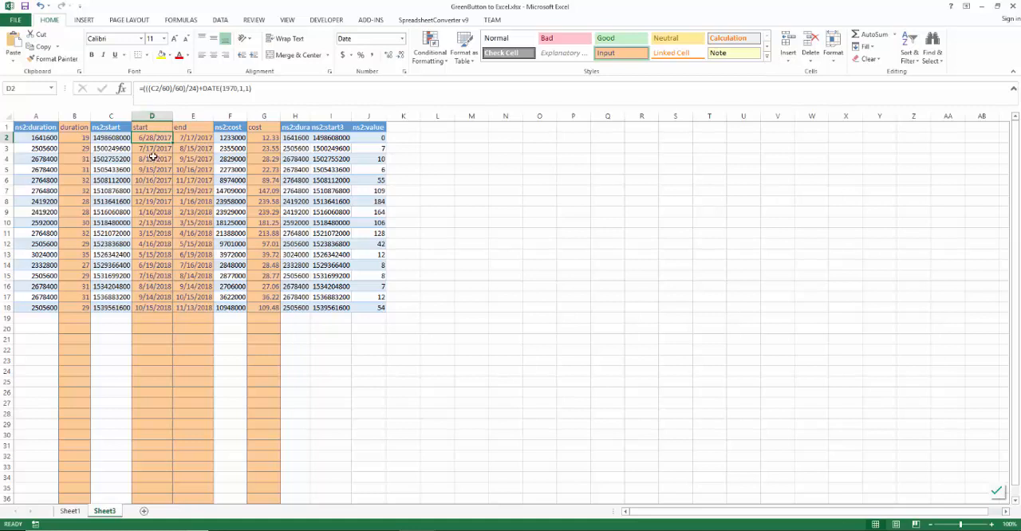
{"action": "left_click", "coordinate": [151, 307], "text": "shift"}
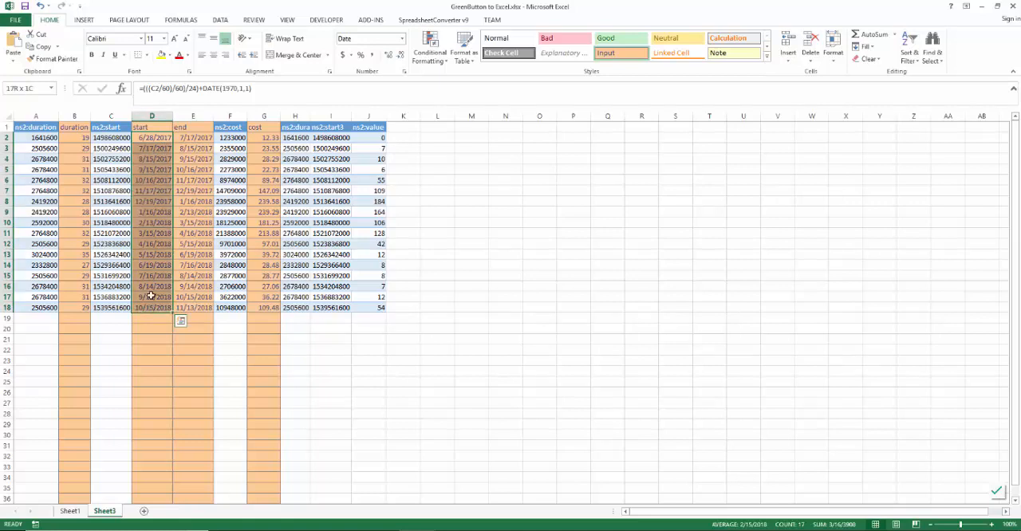
{"action": "right_click", "coordinate": [145, 263]}
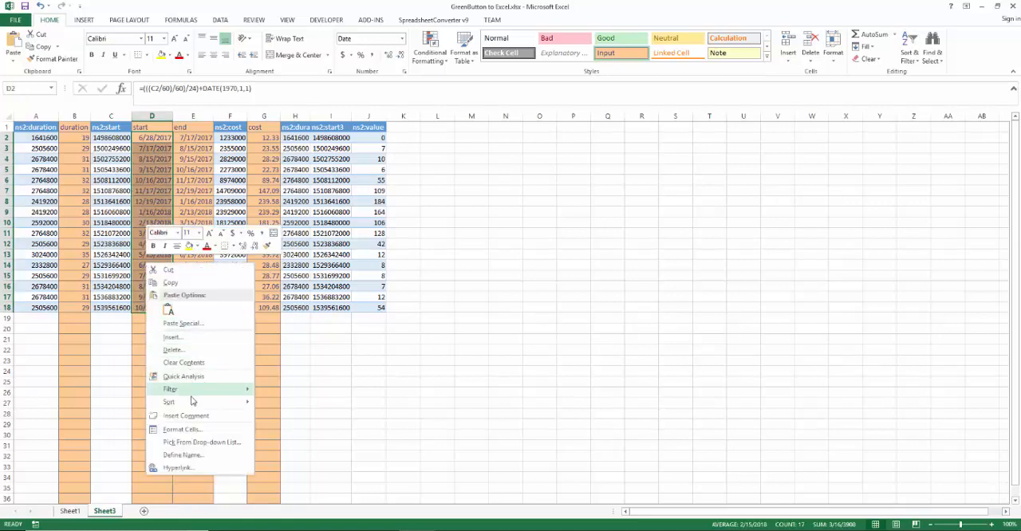
{"action": "left_click", "coordinate": [188, 429]}
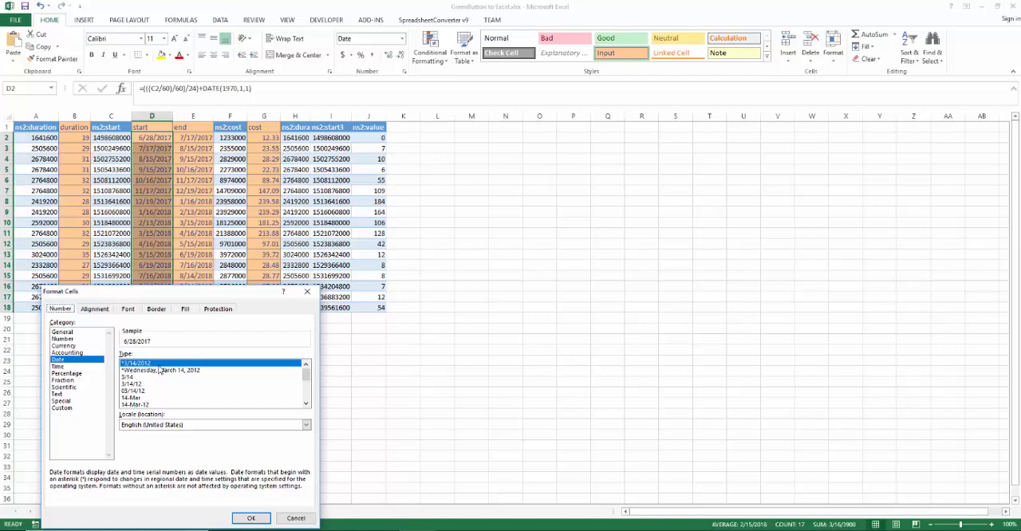
{"action": "left_click", "coordinate": [251, 518]}
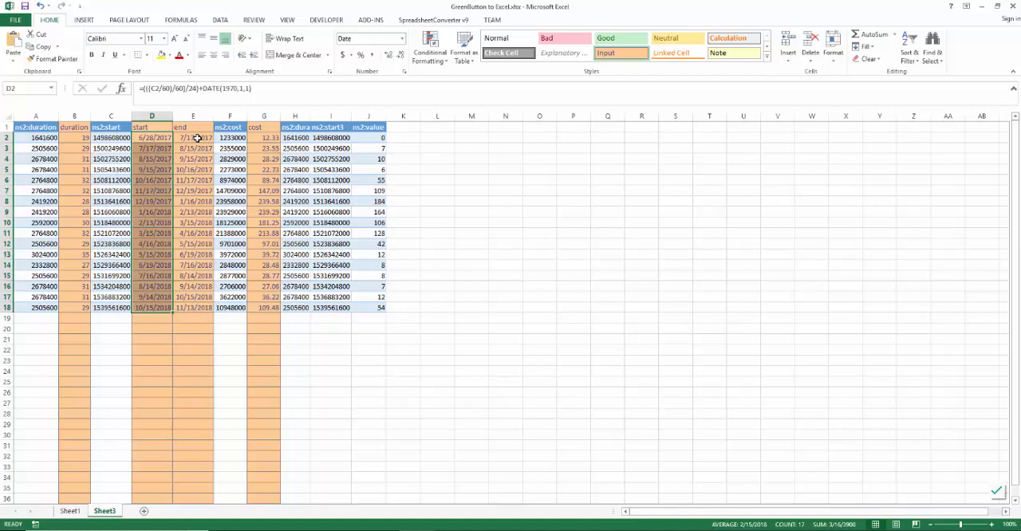
Step: Inspect the formulas behind the end and cost columns and a reading in the ns2:value column
{"action": "left_click", "coordinate": [197, 138]}
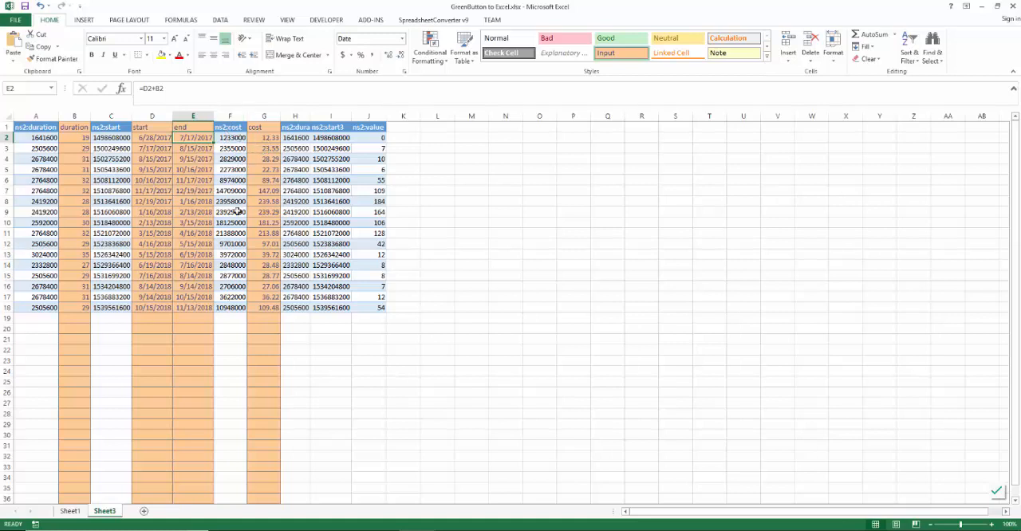
{"action": "left_click", "coordinate": [273, 137]}
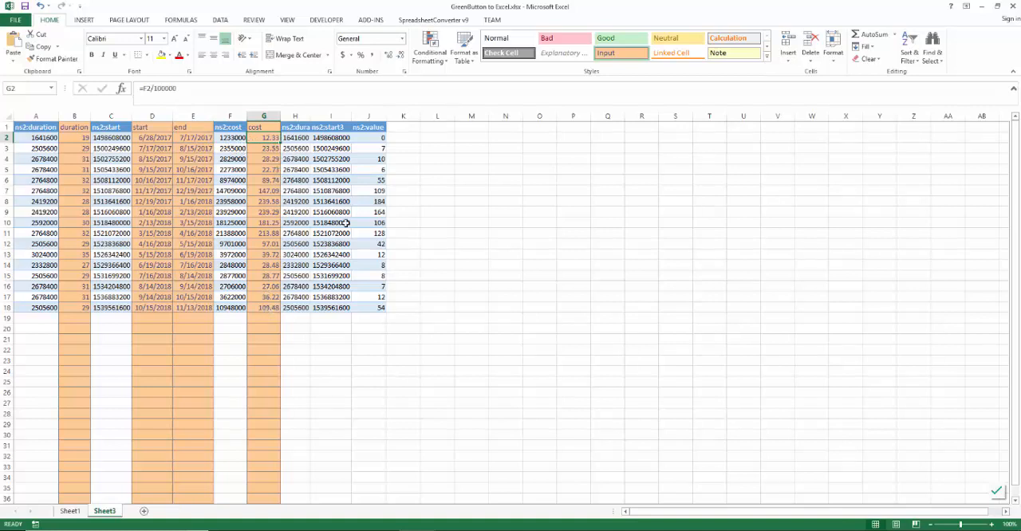
{"action": "left_click", "coordinate": [376, 169]}
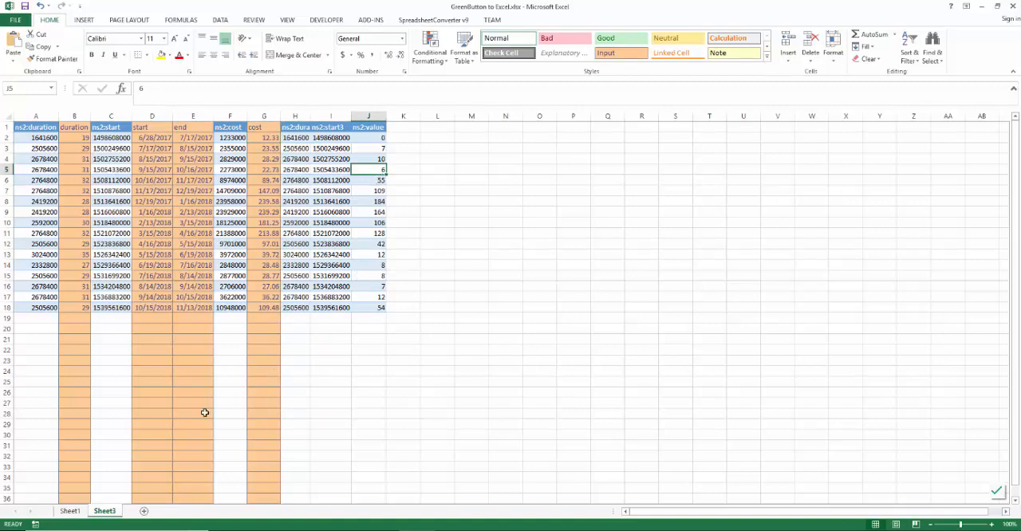
Step: Check the energy unit in the ns1:title17 column on Sheet1 and return to Sheet3
{"action": "left_click", "coordinate": [69, 512]}
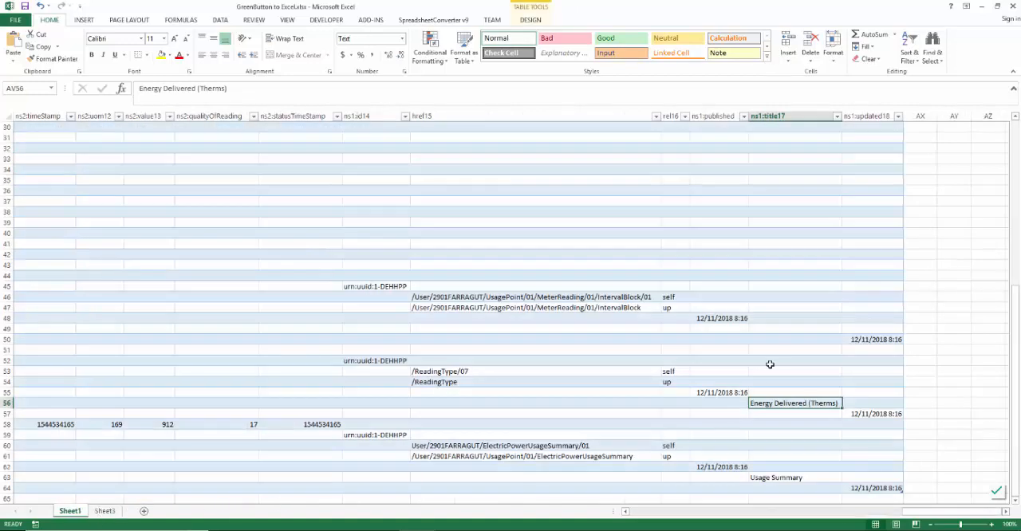
{"action": "scroll", "coordinate": [762, 384], "scroll_direction": "down", "scroll_amount": 3}
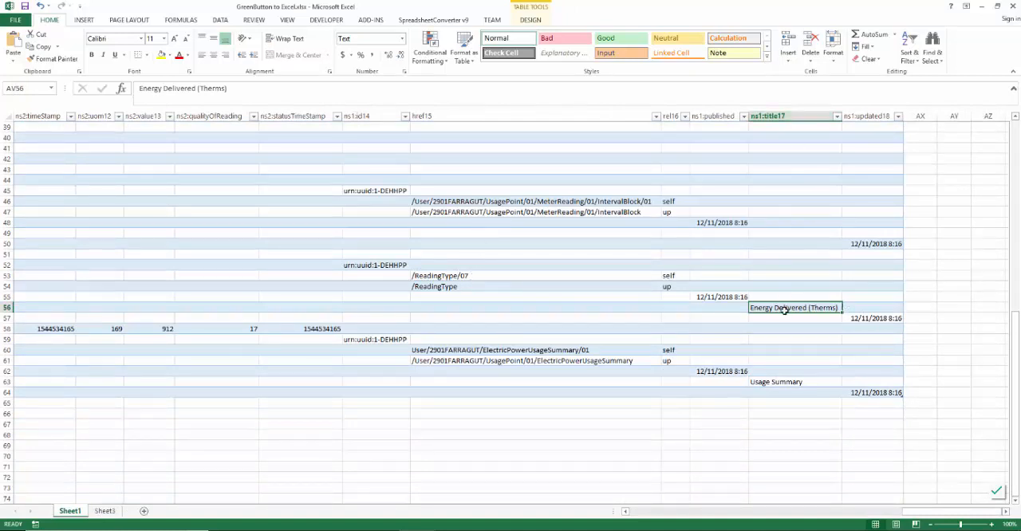
{"action": "left_click", "coordinate": [103, 515]}
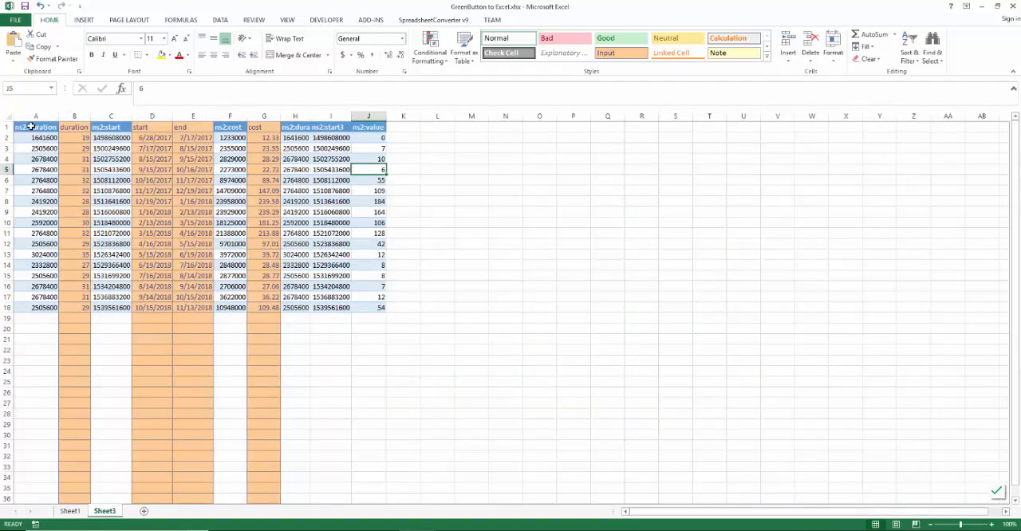
Step: Copy the readings A2:J18 on Sheet3, without the header row
{"action": "left_click", "coordinate": [30, 127]}
{"action": "left_click", "coordinate": [35, 137]}
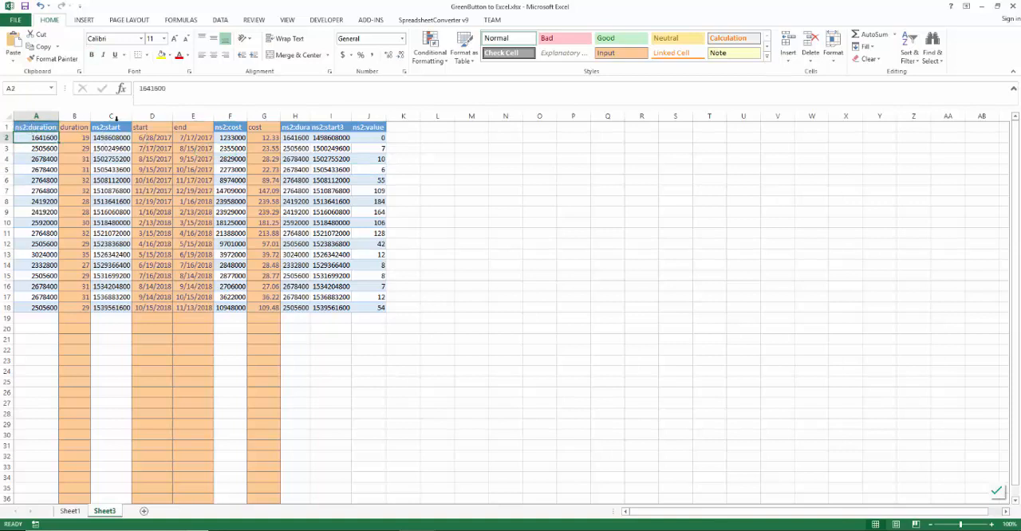
{"action": "left_click", "coordinate": [369, 308], "text": "shift"}
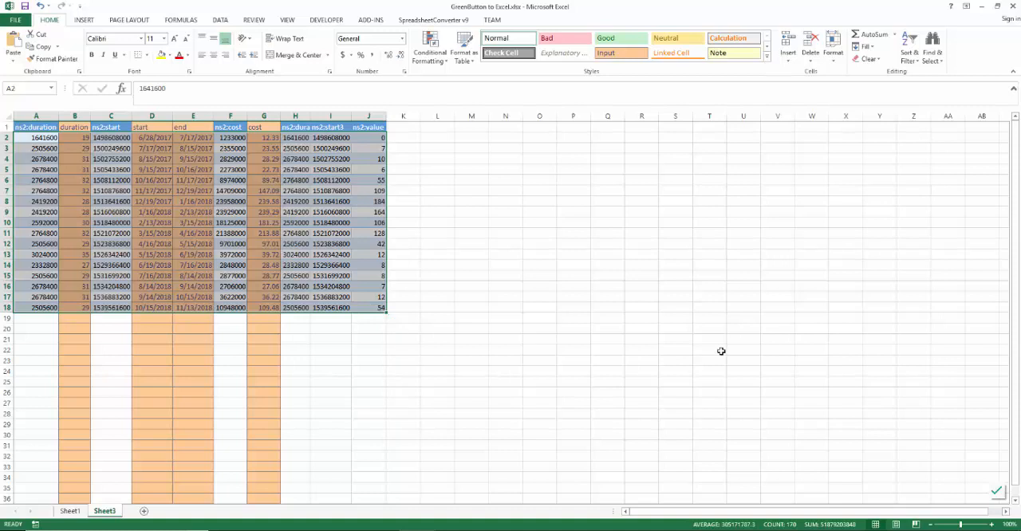
{"action": "key", "text": "ctrl+c"}
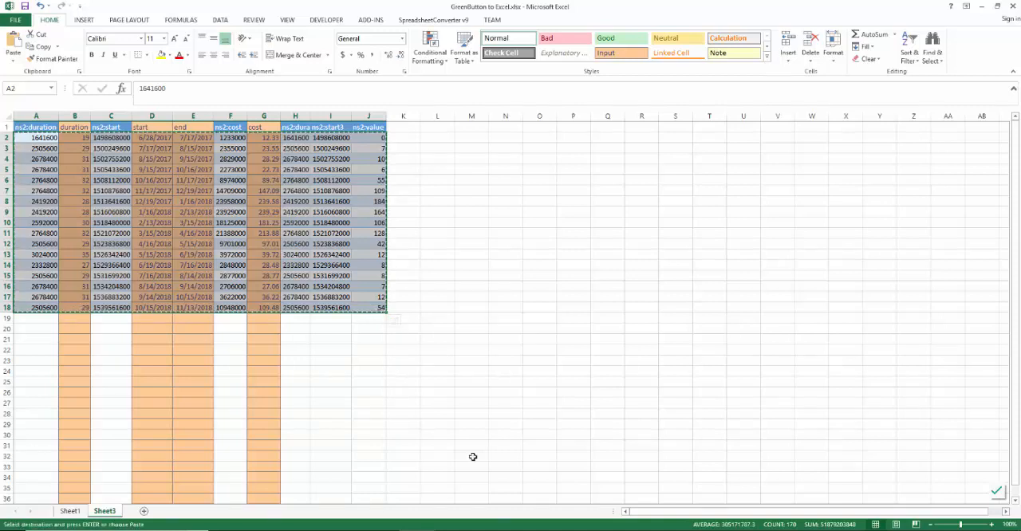
Step: Switch to OptiMiser's Scrape window and paste the copied readings into the Fuel Bills grid from its first cell
{"action": "mouse_move", "coordinate": [417, 530]}
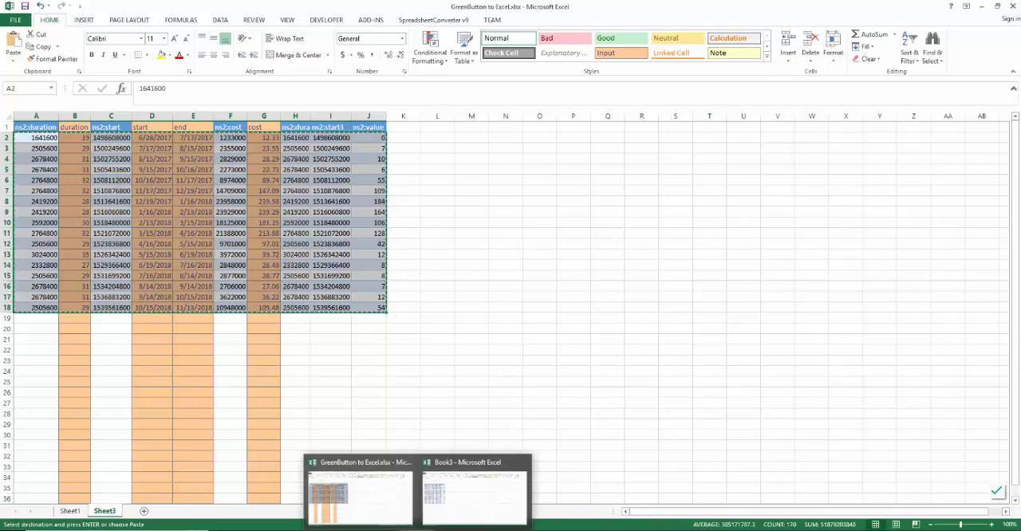
{"action": "mouse_move", "coordinate": [381, 530]}
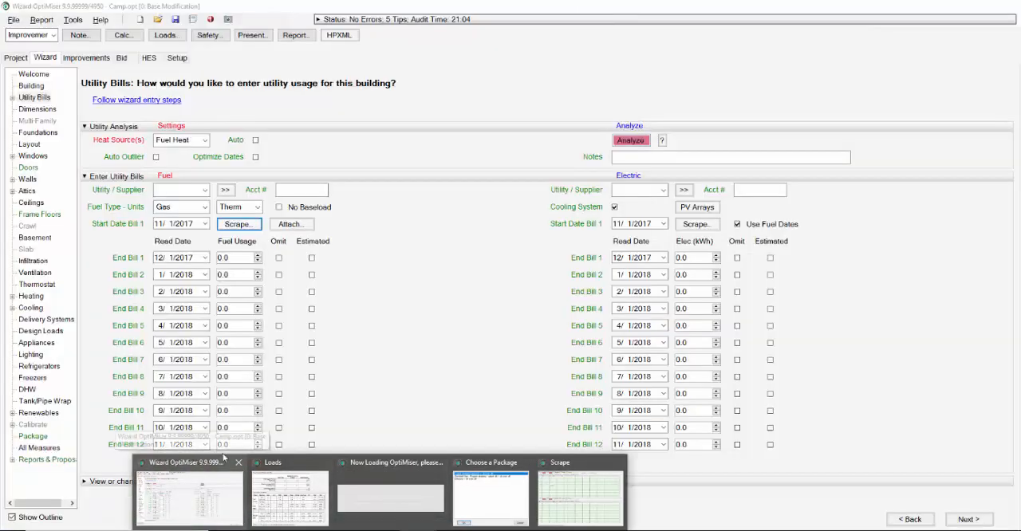
{"action": "left_click", "coordinate": [206, 509]}
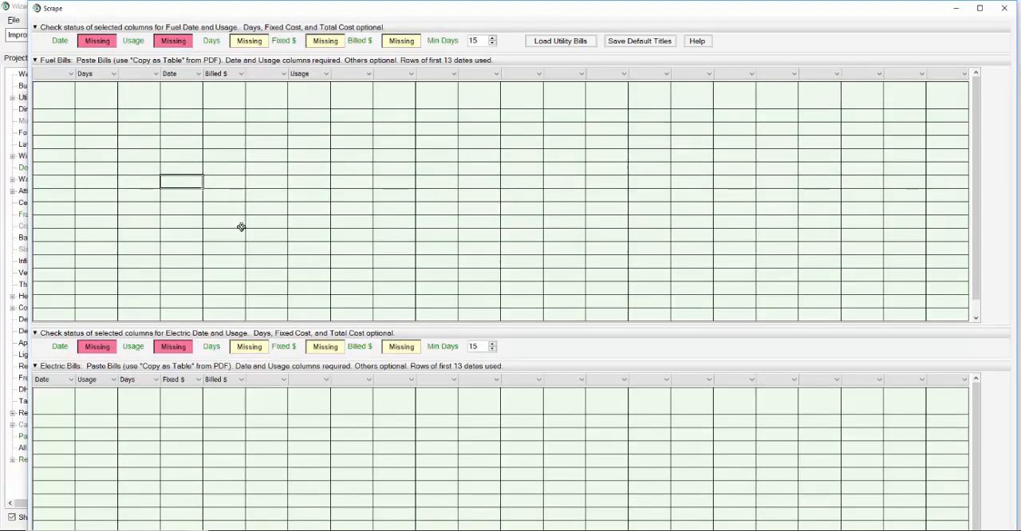
{"action": "left_click", "coordinate": [66, 98]}
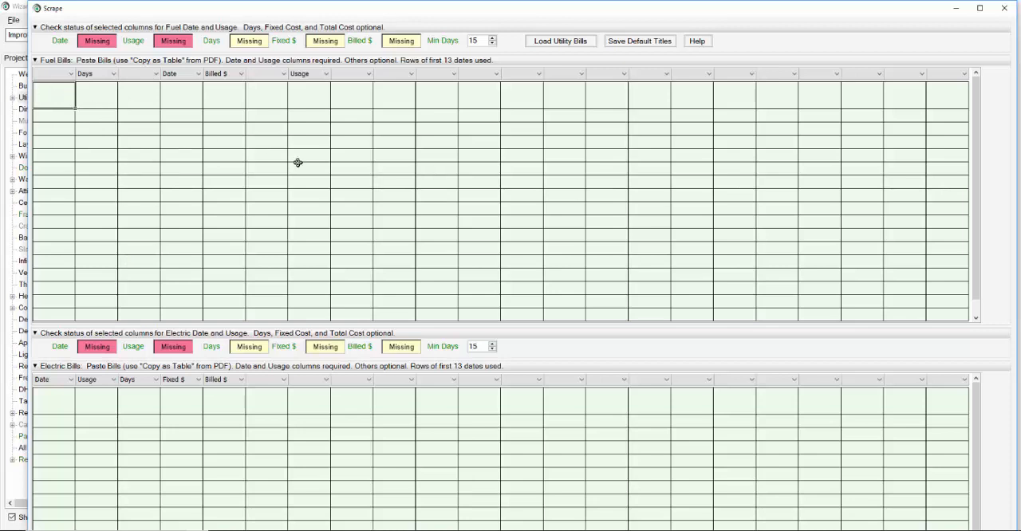
{"action": "key", "text": "ctrl+v"}
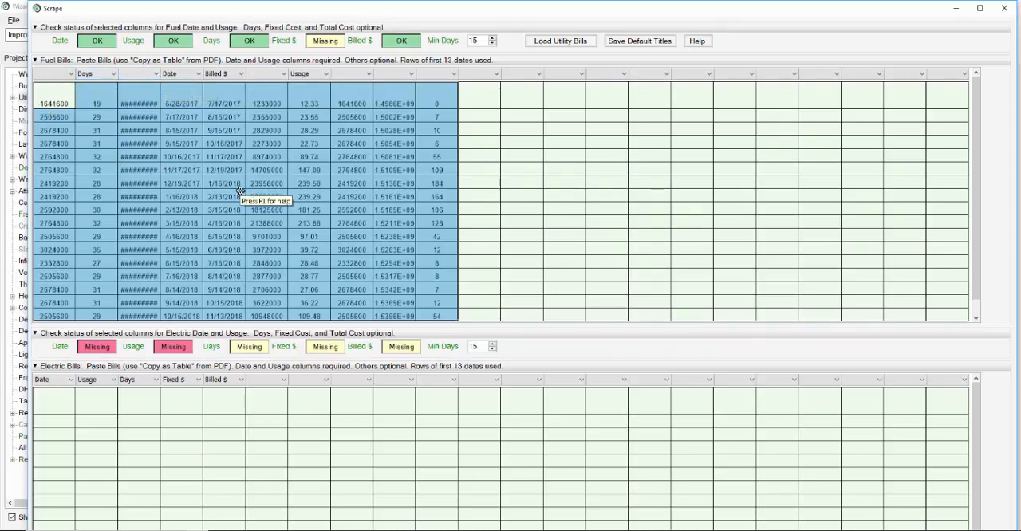
Step: Clear the Date title from the start date column and assign Date to the end date column in Fuel Bills
{"action": "left_click", "coordinate": [198, 73]}
{"action": "left_click", "coordinate": [191, 83]}
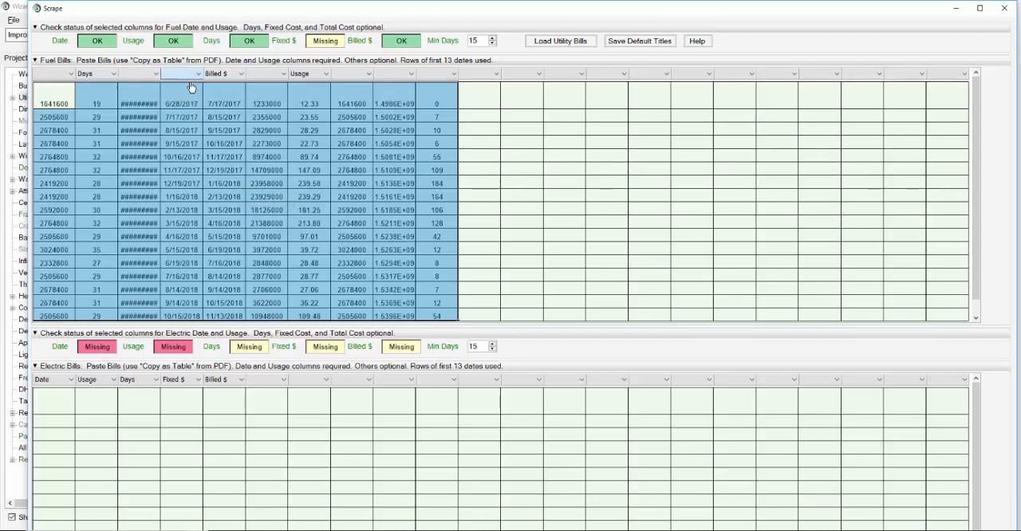
{"action": "left_click", "coordinate": [230, 74]}
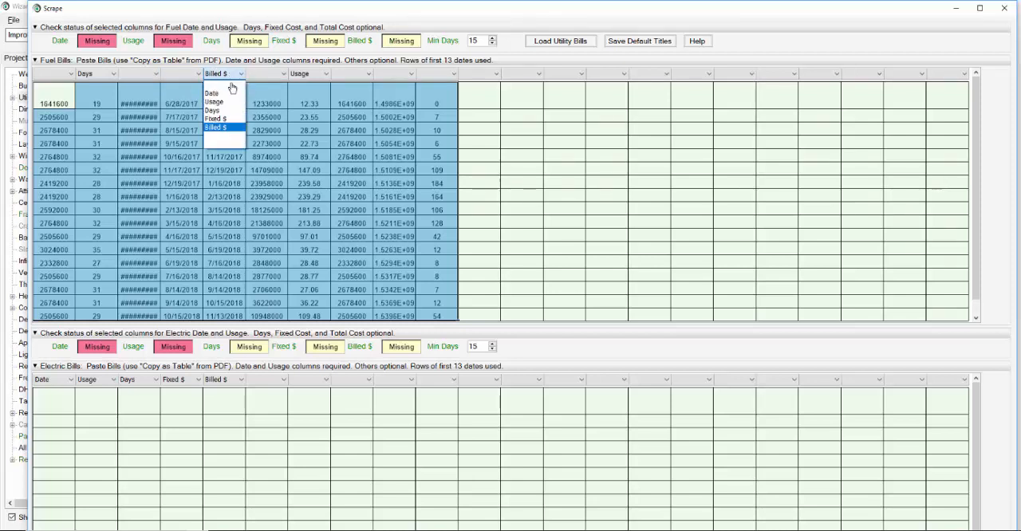
{"action": "left_click", "coordinate": [213, 93]}
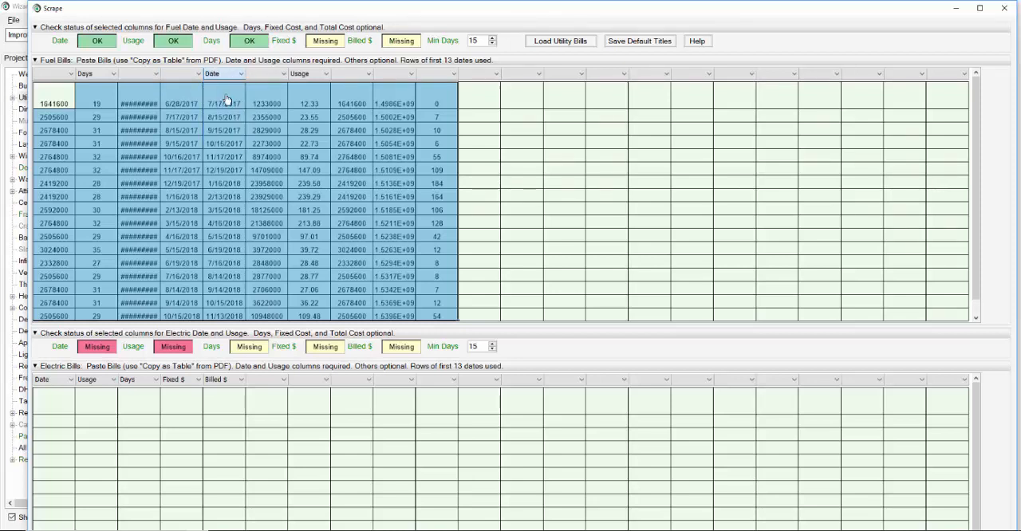
Step: Title the converted cost column Billed $ and the last pasted column Usage in the Fuel Bills grid
{"action": "left_click", "coordinate": [317, 79]}
{"action": "left_click", "coordinate": [311, 129]}
{"action": "left_click", "coordinate": [320, 77]}
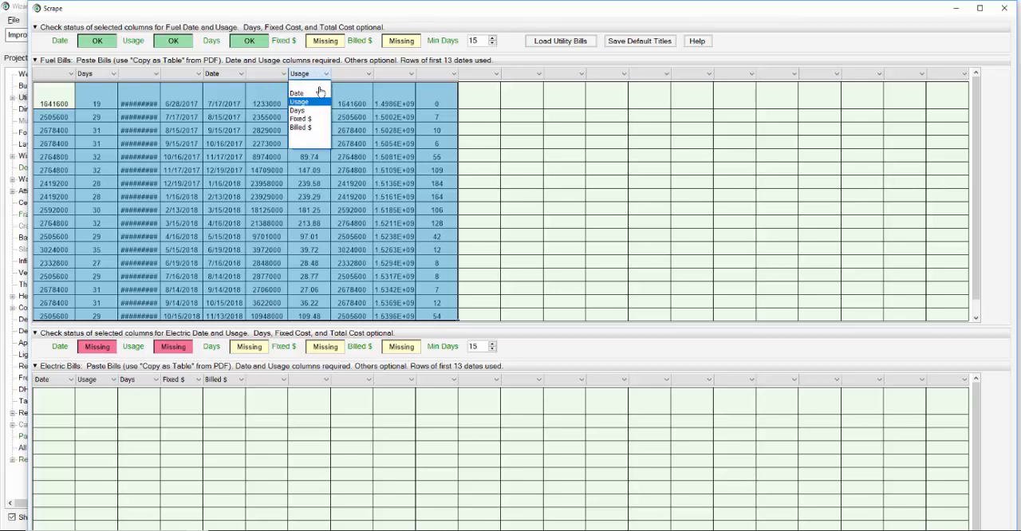
{"action": "left_click", "coordinate": [311, 129]}
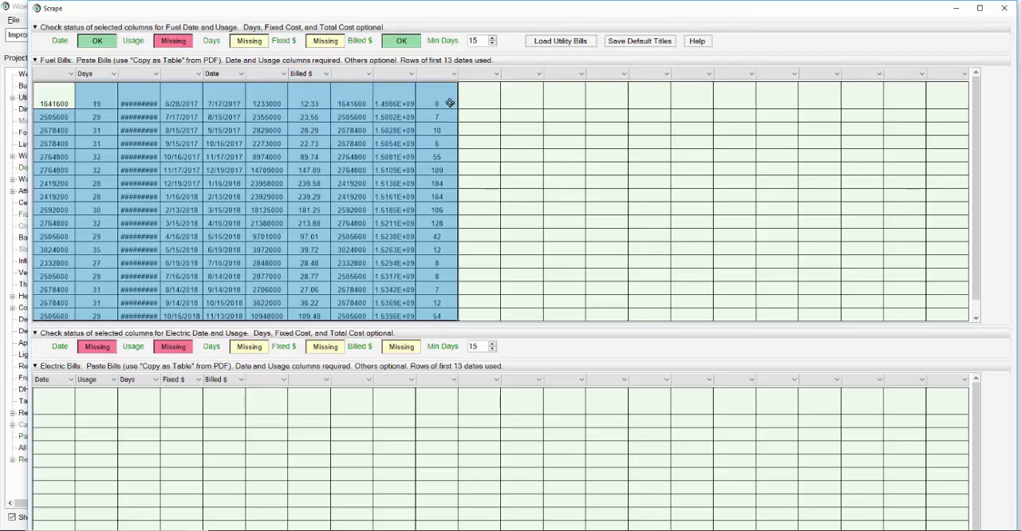
{"action": "left_click", "coordinate": [449, 76]}
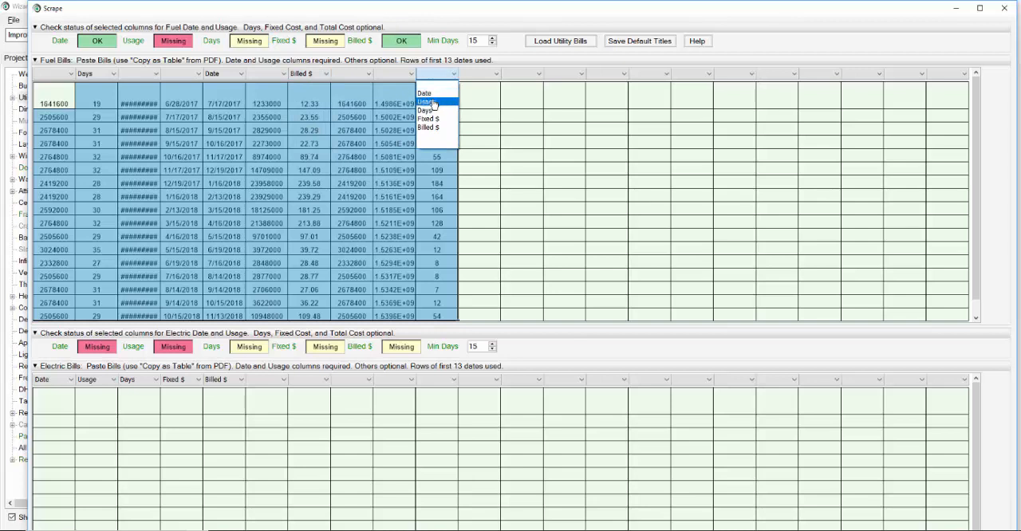
{"action": "left_click", "coordinate": [428, 102]}
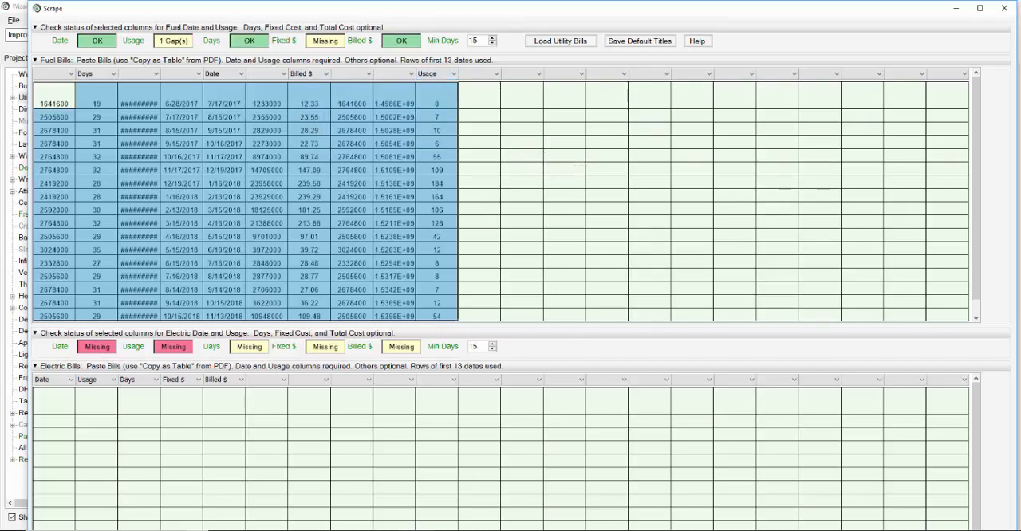
Step: Check the source readings in Excel, then load the utility bills from the Scrape window and accept both notices
{"action": "left_click", "coordinate": [359, 489]}
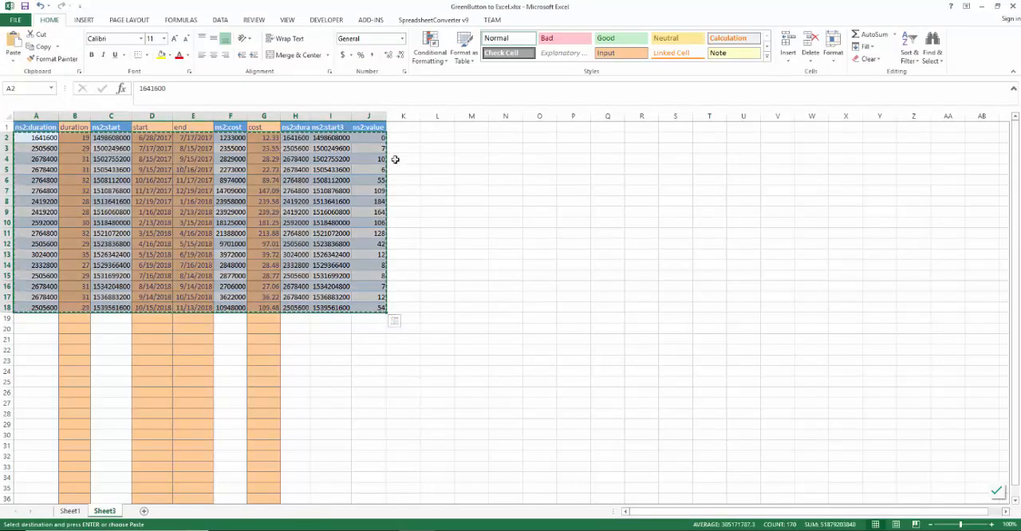
{"action": "key", "text": "alt+Tab"}
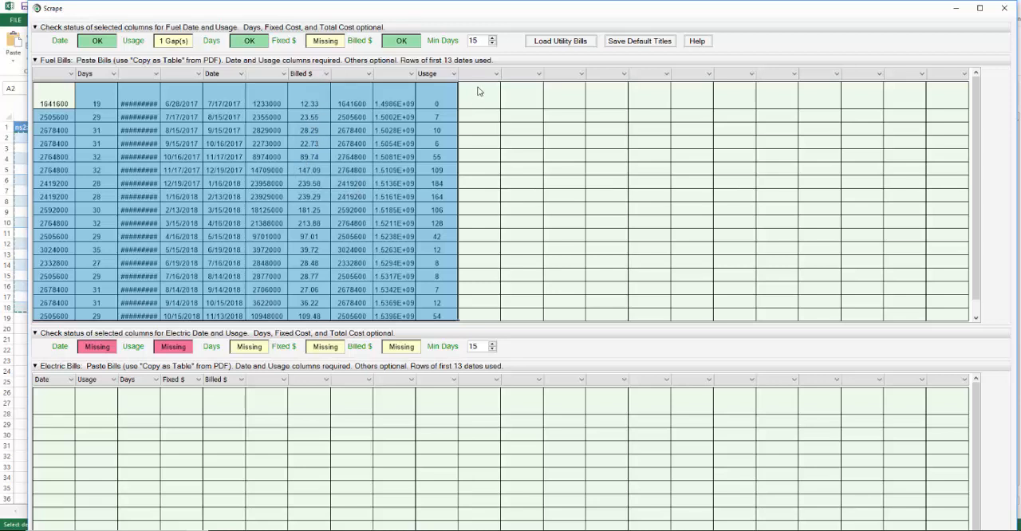
{"action": "left_click", "coordinate": [561, 41]}
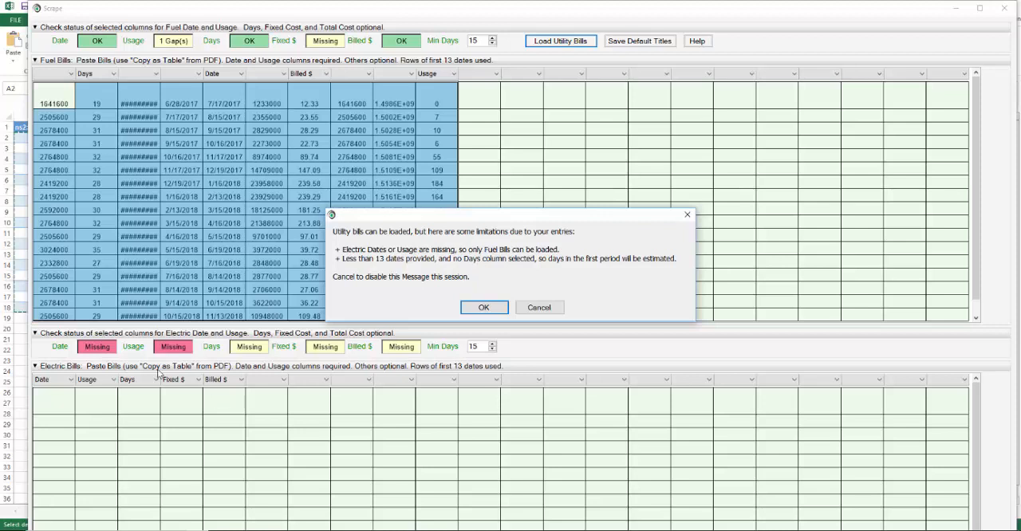
{"action": "left_click", "coordinate": [484, 309]}
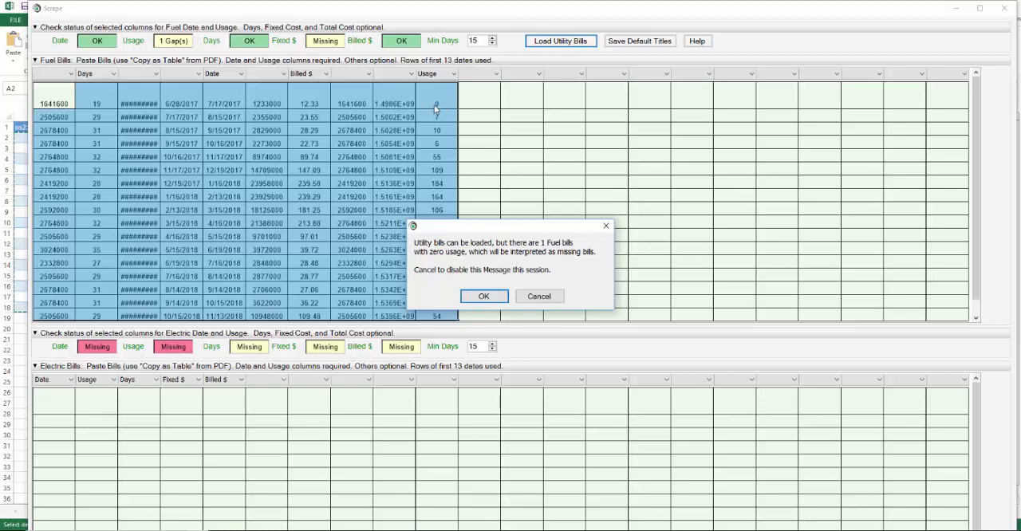
{"action": "left_click", "coordinate": [485, 296]}
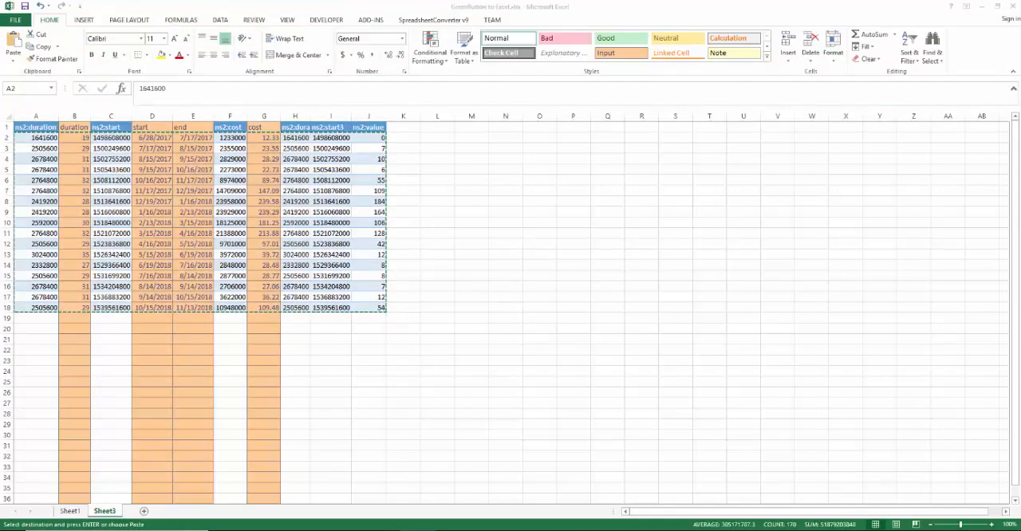
Step: Switch to OptiMiser's Utility Bills page and compare the loaded fuel usage with the ns2:value readings in Excel
{"action": "left_click", "coordinate": [269, 494]}
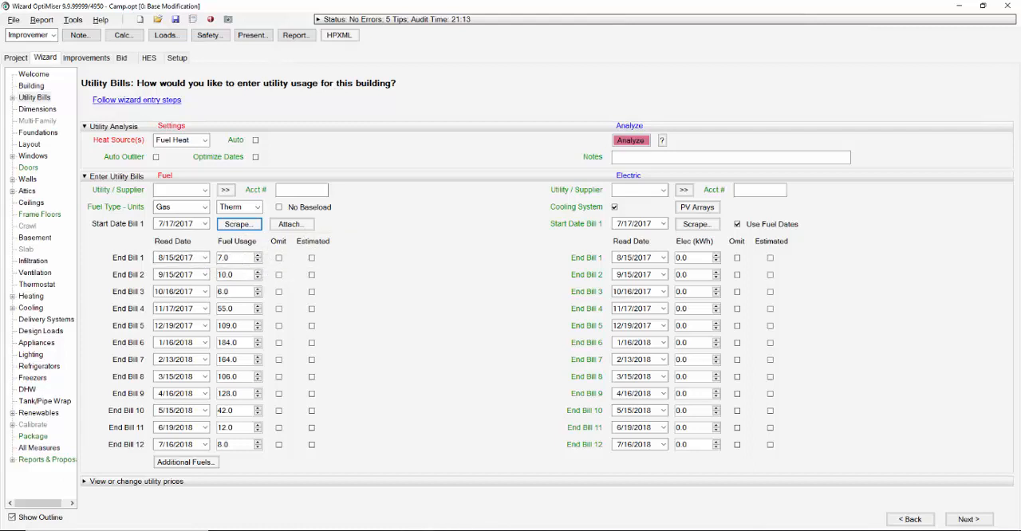
{"action": "left_click", "coordinate": [387, 507]}
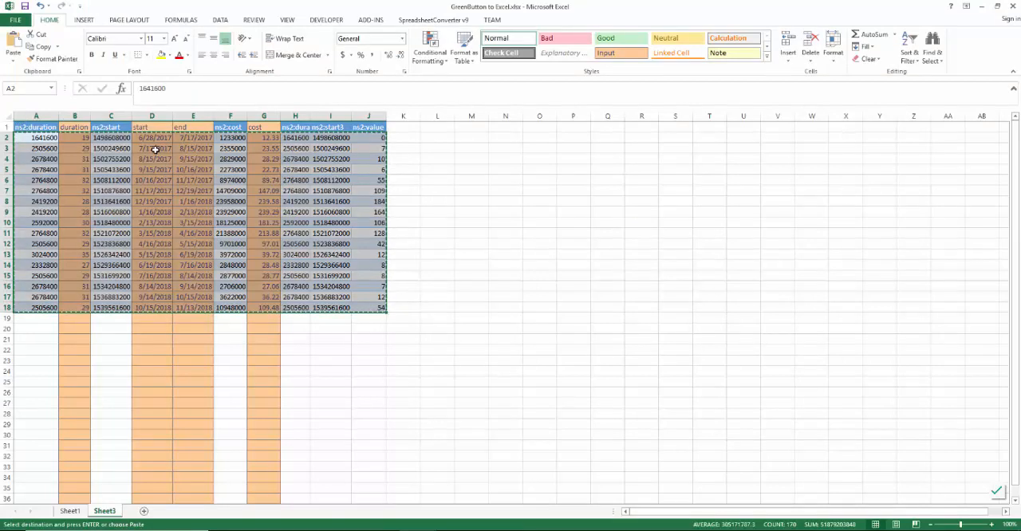
{"action": "left_click", "coordinate": [384, 149]}
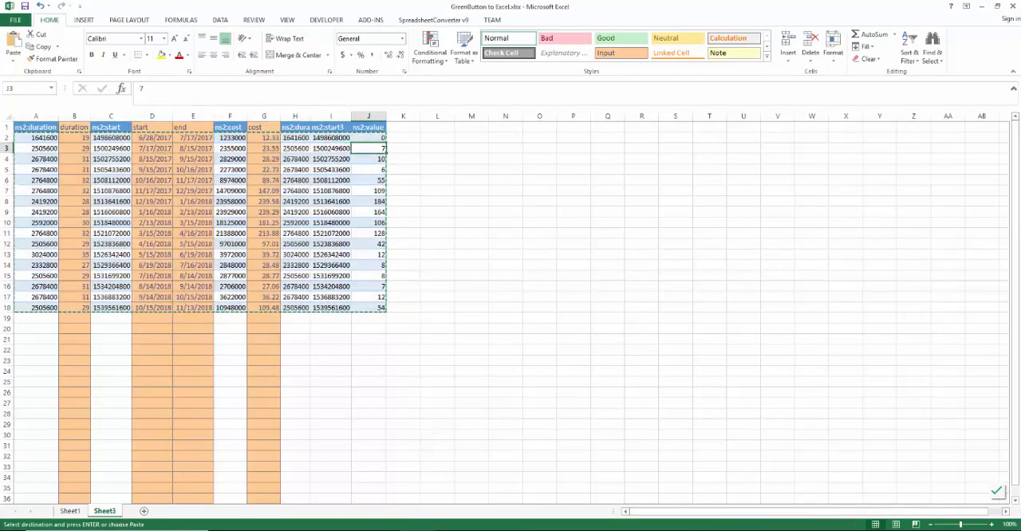
{"action": "left_click", "coordinate": [384, 530]}
{"action": "left_click", "coordinate": [249, 519]}
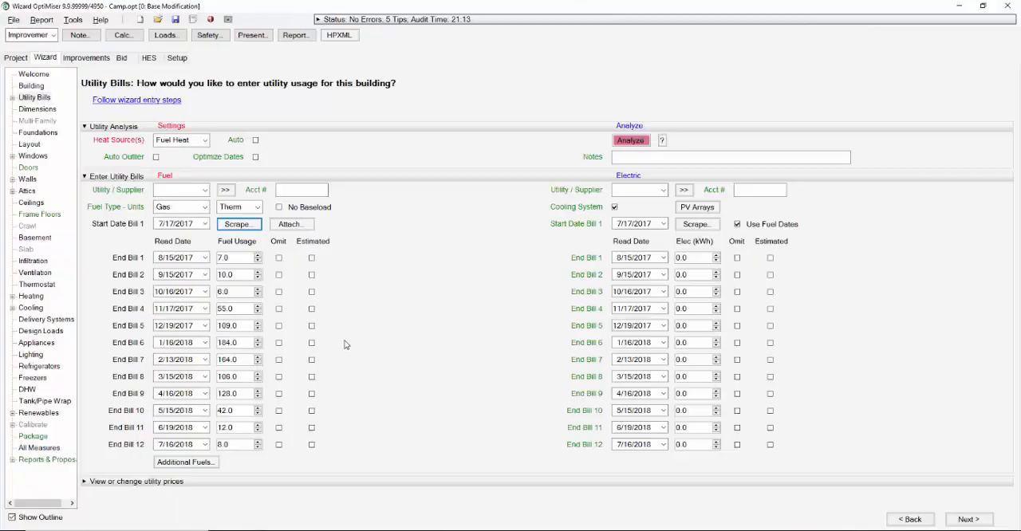